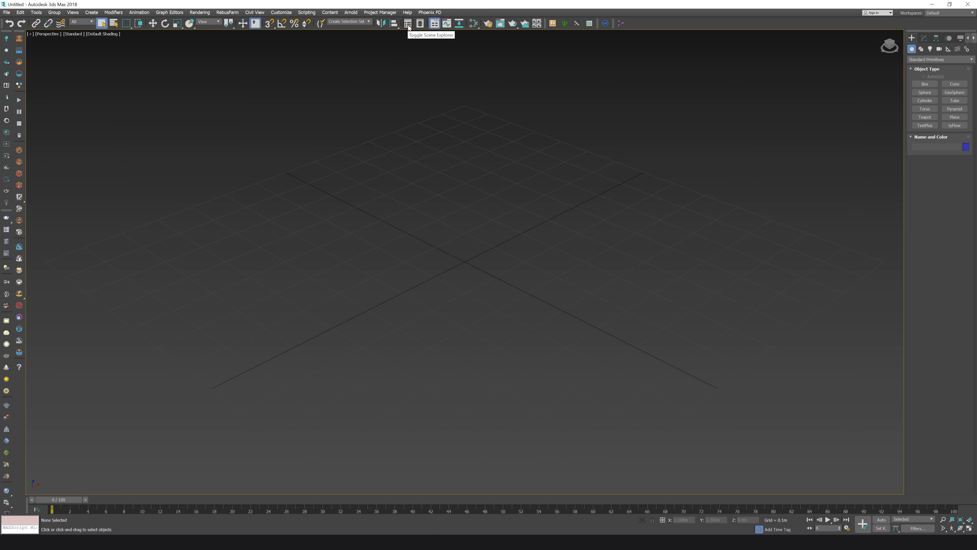
Step: Open the Scene Explorer, open and close the Layer Explorer, and place the Scene Explorer over the middle of the viewport
{"action": "left_click", "coordinate": [408, 24]}
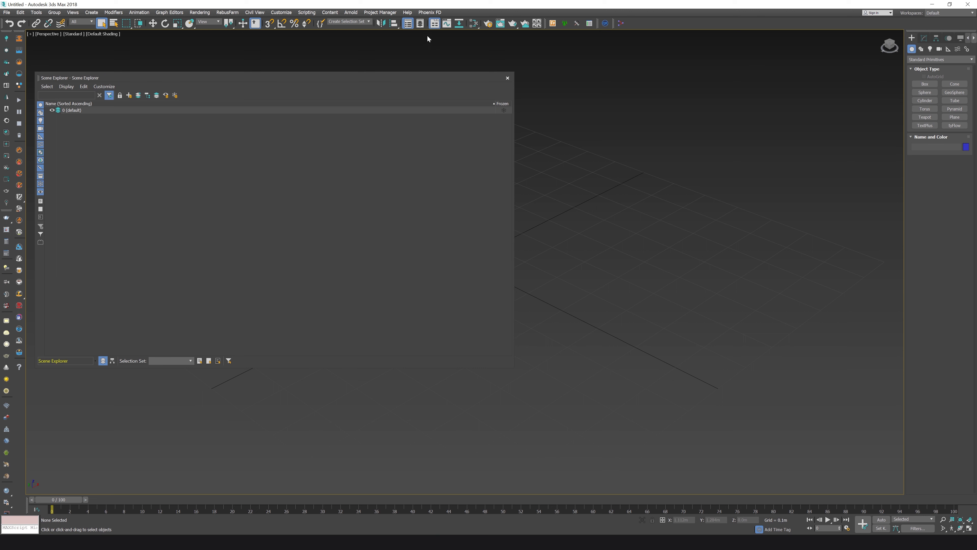
{"action": "left_click", "coordinate": [421, 25]}
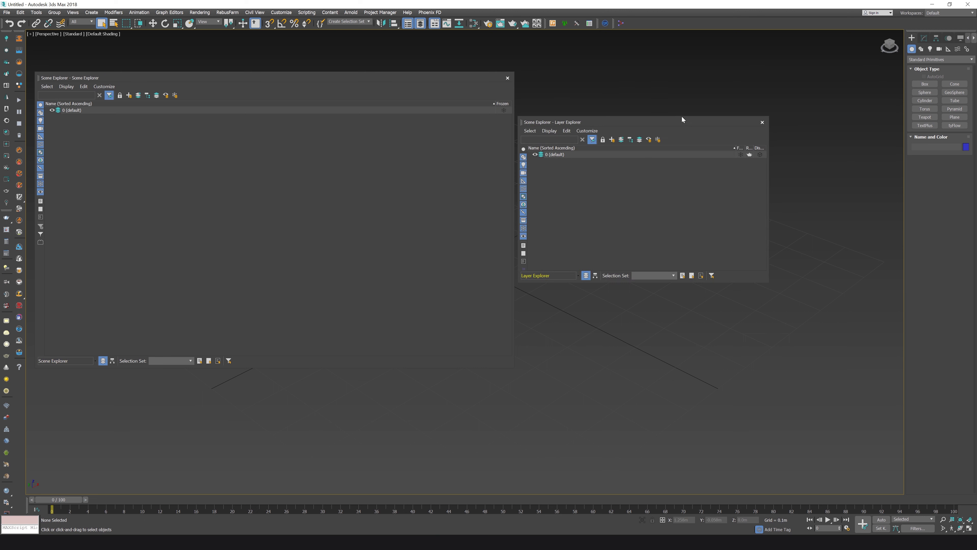
{"action": "left_click_drag", "start_coordinate": [682, 116], "coordinate": [673, 72]}
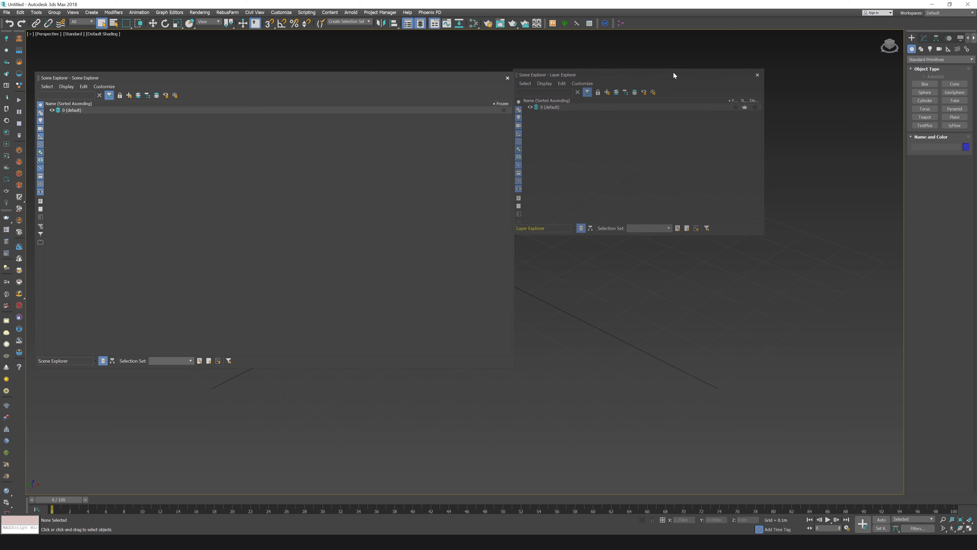
{"action": "left_click", "coordinate": [758, 75]}
{"action": "left_click_drag", "start_coordinate": [408, 73], "coordinate": [584, 83]}
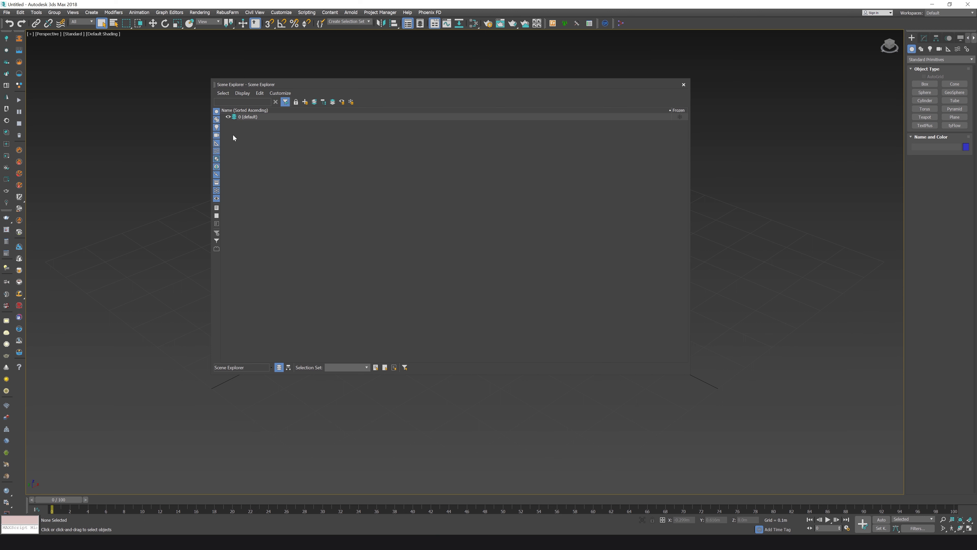
Step: Examine the Scene Explorer's menus and its object-type display filters
{"action": "left_click", "coordinate": [227, 94]}
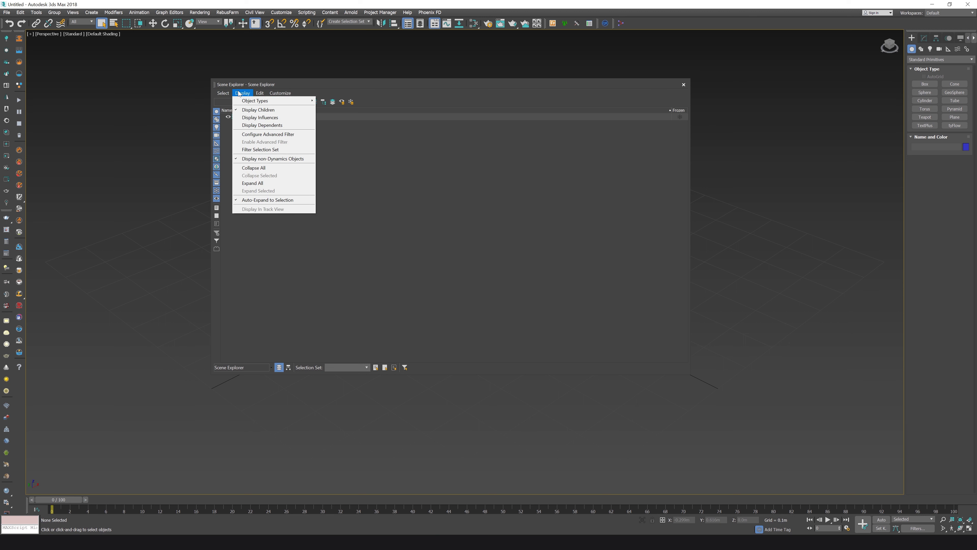
{"action": "left_click", "coordinate": [319, 92]}
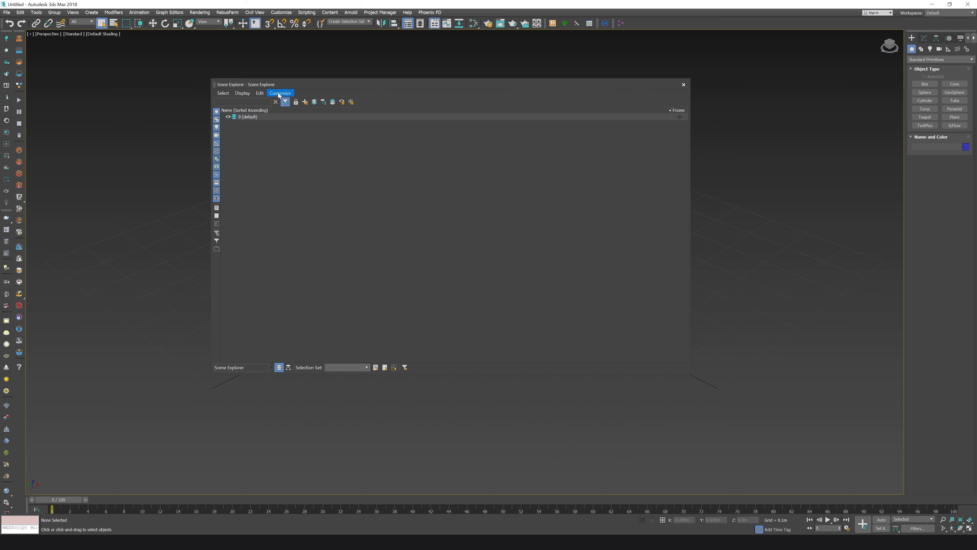
{"action": "left_click_drag", "start_coordinate": [393, 85], "coordinate": [379, 83]}
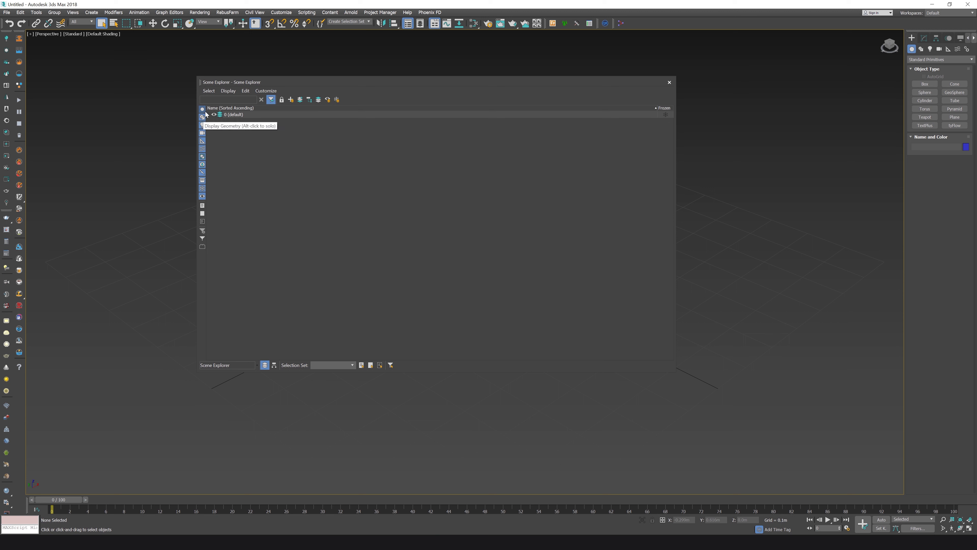
{"action": "left_click", "coordinate": [202, 188]}
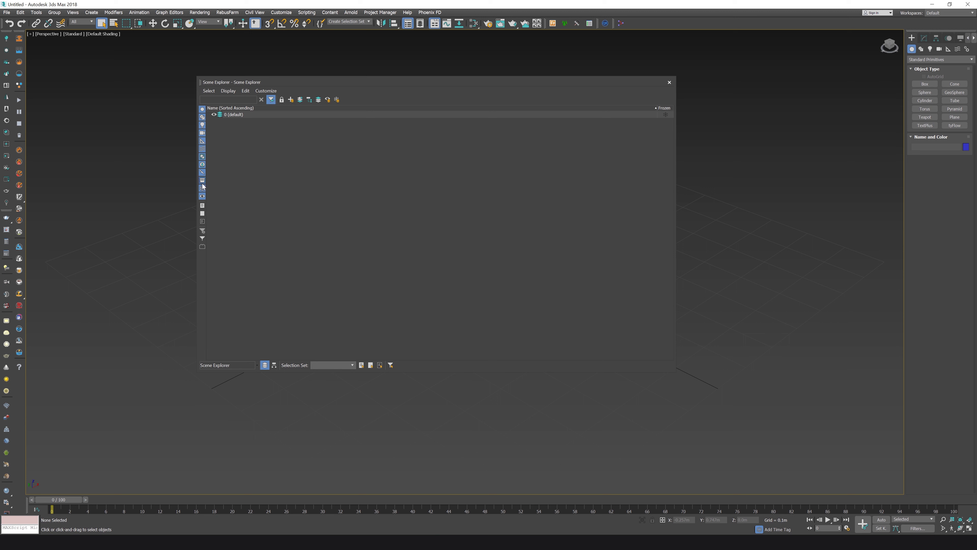
{"action": "left_click", "coordinate": [202, 180]}
{"action": "left_click", "coordinate": [203, 196]}
{"action": "left_click", "coordinate": [202, 181]}
{"action": "left_click", "coordinate": [202, 188]}
{"action": "left_click", "coordinate": [203, 196]}
{"action": "left_click", "coordinate": [203, 181]}
{"action": "left_click", "coordinate": [203, 189]}
{"action": "left_click", "coordinate": [202, 197]}
{"action": "left_click", "coordinate": [203, 172]}
{"action": "left_click", "coordinate": [203, 148]}
{"action": "left_click", "coordinate": [203, 207]}
{"action": "left_click", "coordinate": [203, 214]}
{"action": "left_click", "coordinate": [203, 206]}
Step: Hide and restore the Scene Explorer's display filters, and switch its lock on and off
{"action": "left_click", "coordinate": [271, 100]}
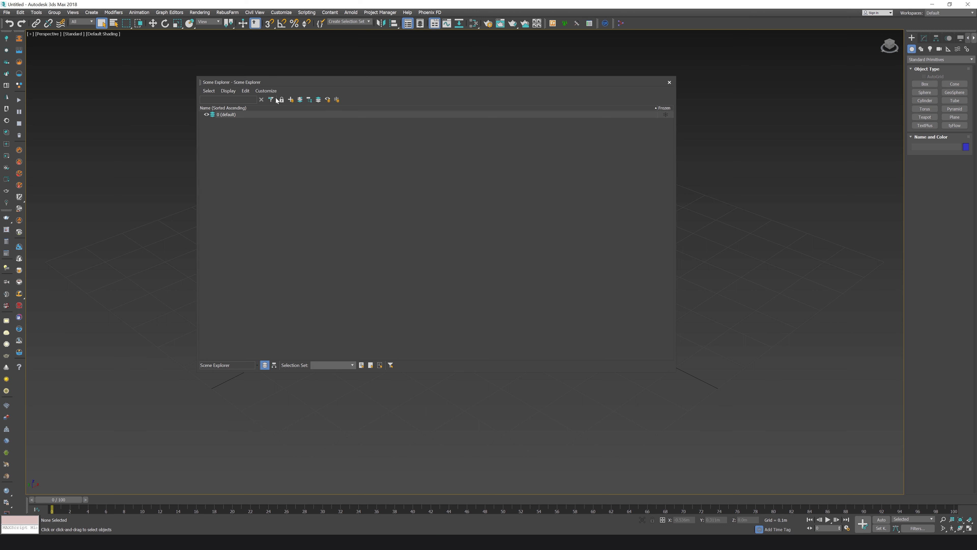
{"action": "left_click", "coordinate": [271, 100]}
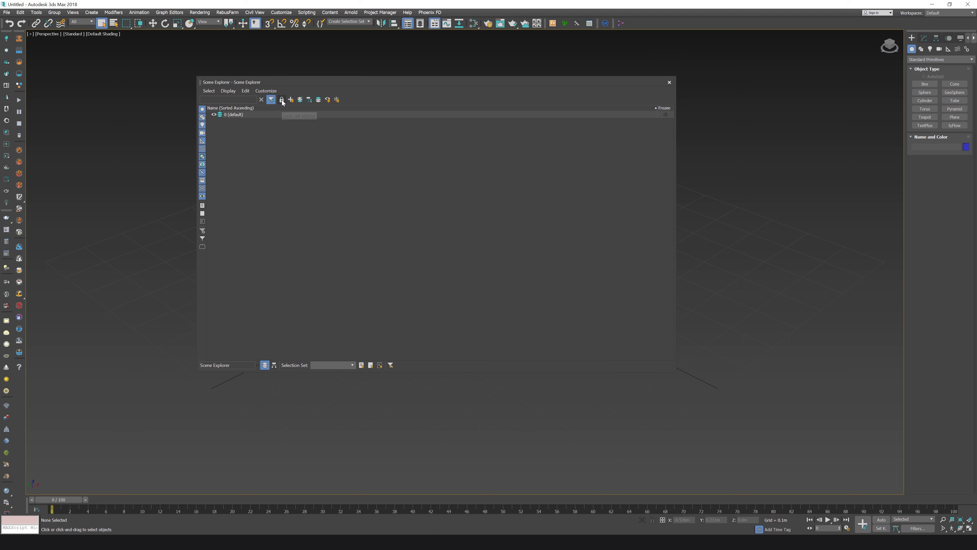
{"action": "left_click", "coordinate": [282, 101]}
{"action": "left_click", "coordinate": [282, 101]}
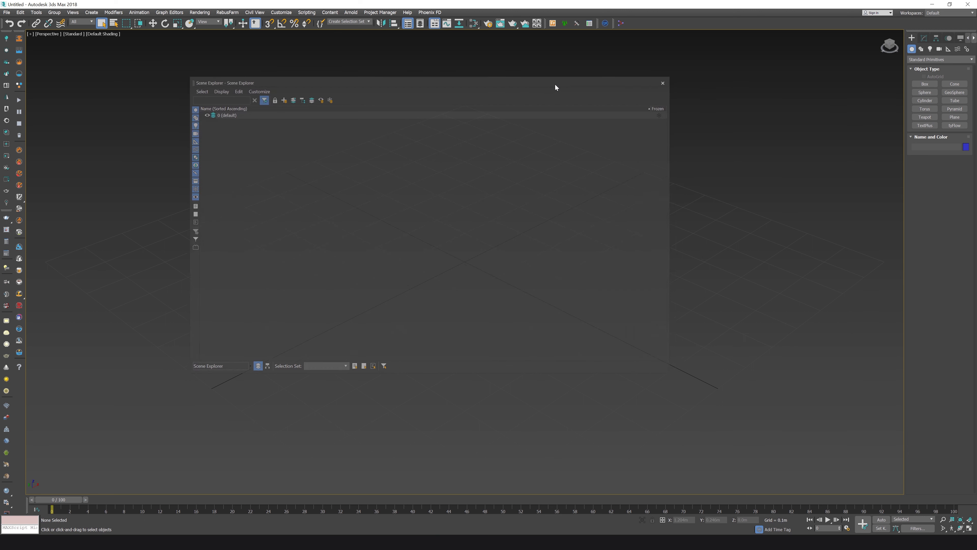
Step: Create a box about 0.18 × 0.20 × 0.28 m in the Perspective viewport beside the Scene Explorer and leave it deselected
{"action": "left_click_drag", "start_coordinate": [555, 84], "coordinate": [498, 92]}
{"action": "left_click", "coordinate": [934, 83]}
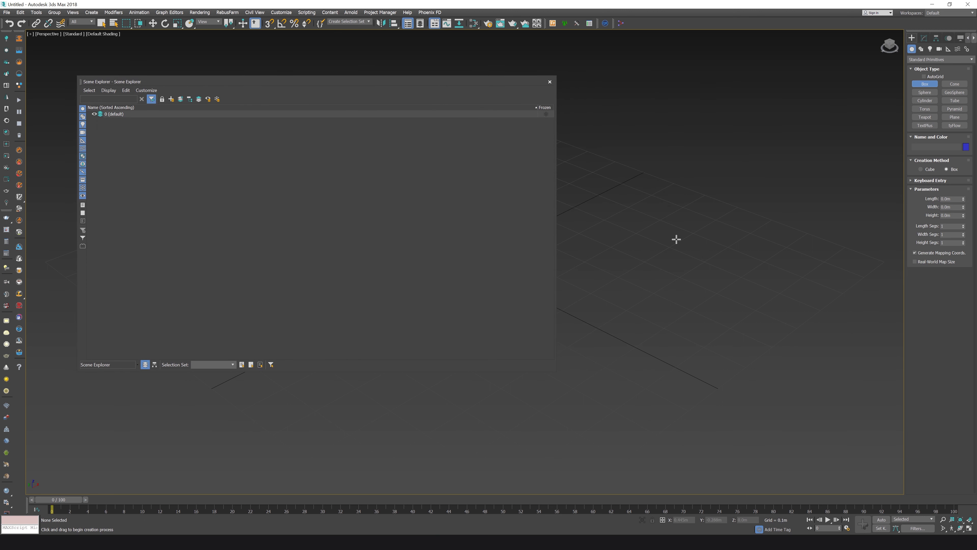
{"action": "left_click_drag", "start_coordinate": [677, 238], "coordinate": [694, 292]}
{"action": "left_click", "coordinate": [694, 292]}
{"action": "left_click", "coordinate": [737, 174]}
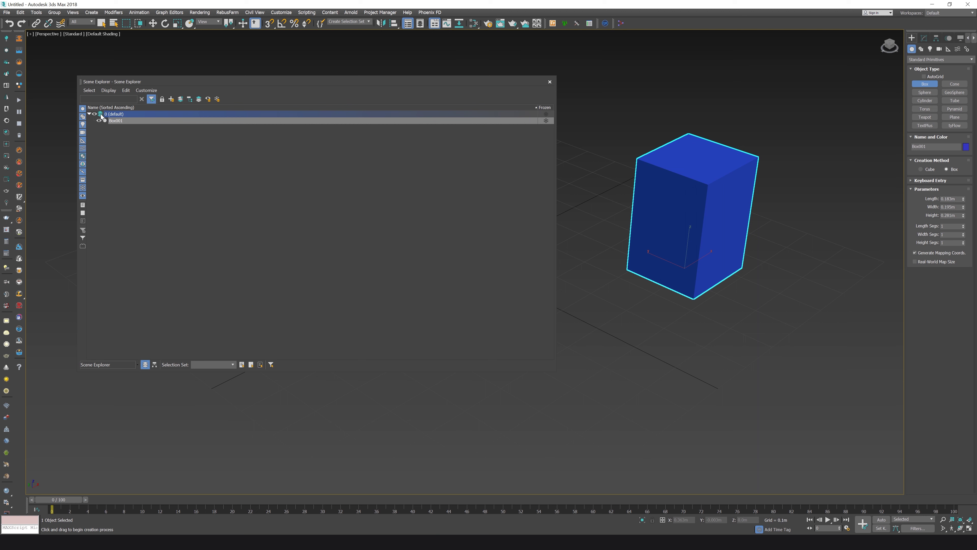
{"action": "left_click", "coordinate": [589, 174]}
{"action": "right_click", "coordinate": [592, 154]}
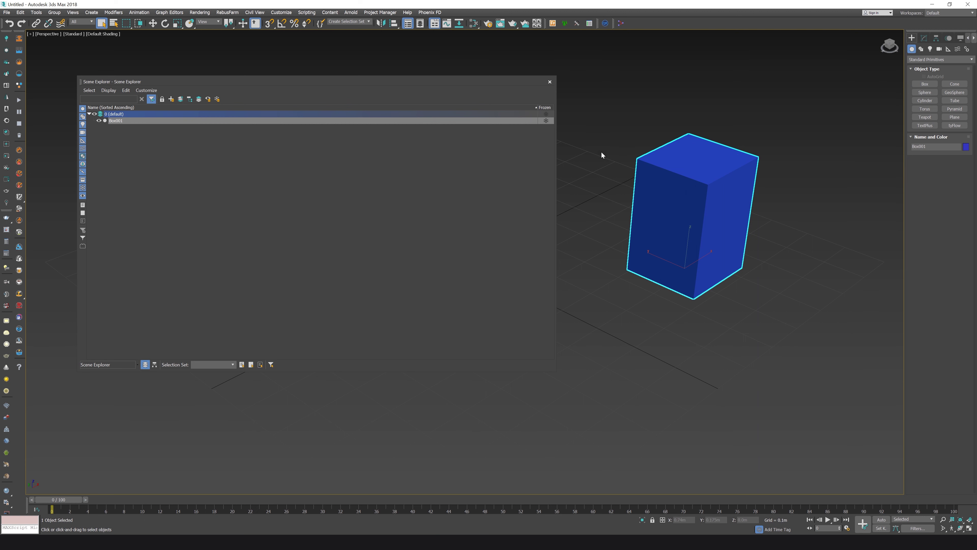
{"action": "left_click", "coordinate": [601, 152]}
Step: Create a new layer named "cajas azules" and expand the default layer to show its contents
{"action": "left_click", "coordinate": [172, 101]}
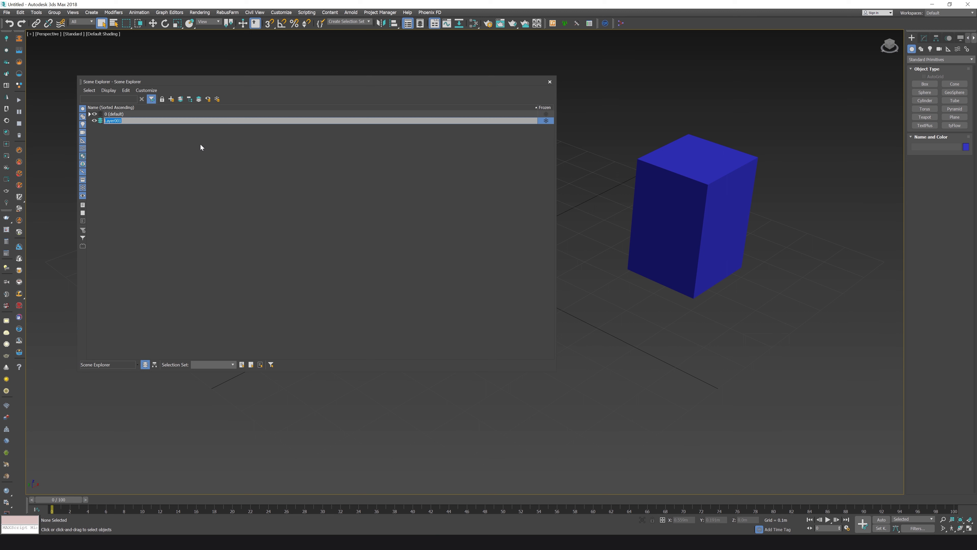
{"action": "type", "text": "cajas azules"}
{"action": "left_click", "coordinate": [211, 173]}
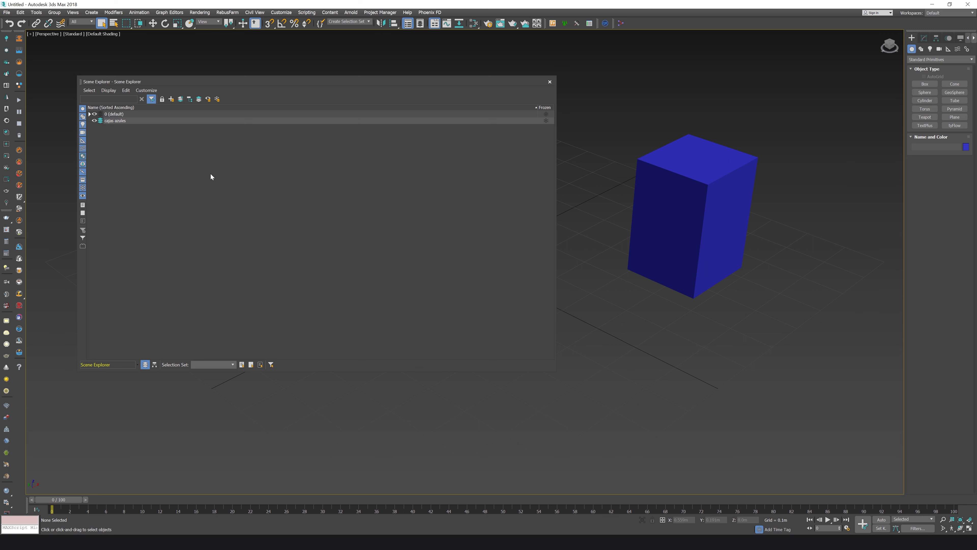
{"action": "left_click", "coordinate": [89, 114]}
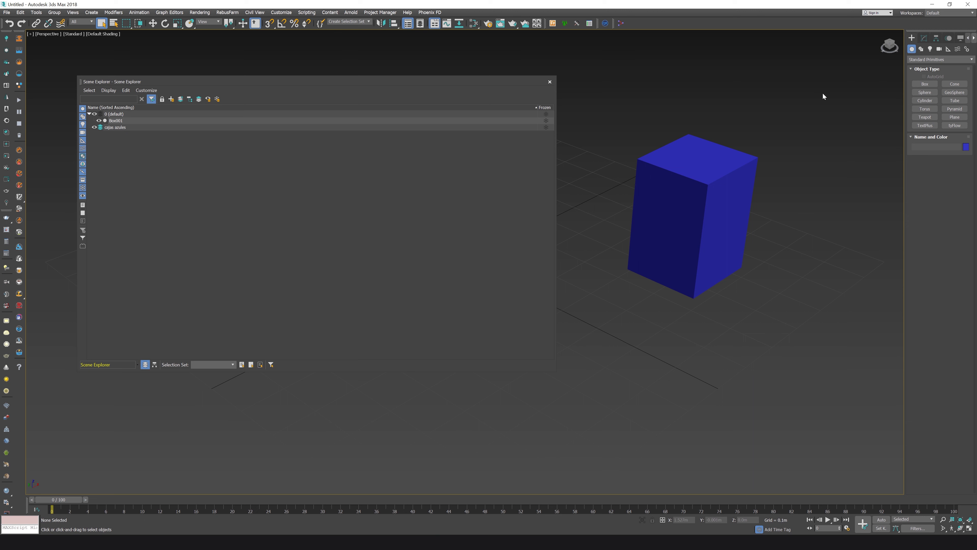
Step: Create a second box with a base of about 0.14 × 0.22 m beside the first, in the cajas azules layer
{"action": "left_click", "coordinate": [925, 84]}
{"action": "middle_click_drag", "start_coordinate": [585, 181], "coordinate": [643, 189]}
{"action": "left_click_drag", "start_coordinate": [632, 189], "coordinate": [623, 236]}
{"action": "left_click", "coordinate": [622, 127]}
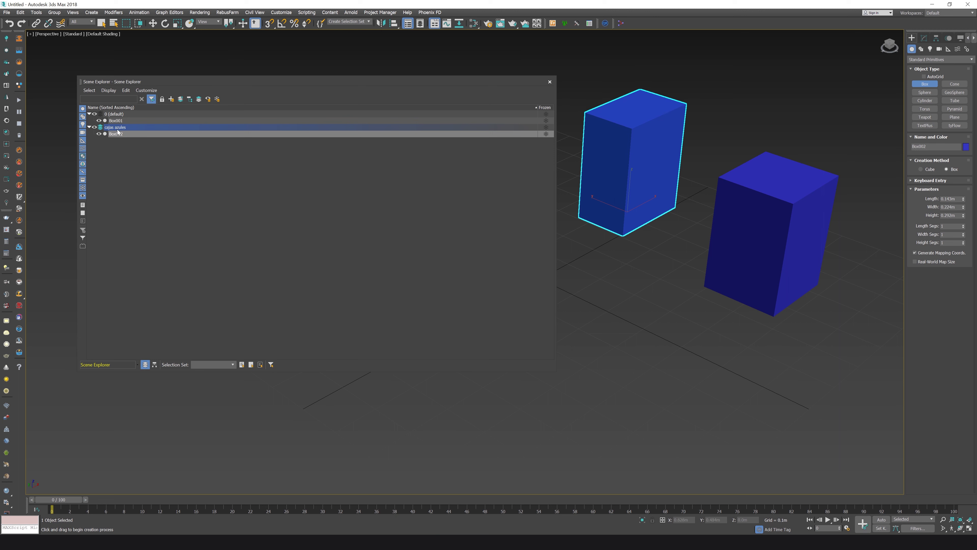
Step: Create two teapots side by side, beyond the second box, in the active cajas azules layer
{"action": "middle_click_drag", "start_coordinate": [586, 185], "coordinate": [754, 236]}
{"action": "left_click", "coordinate": [928, 119]}
{"action": "middle_click_drag", "start_coordinate": [591, 219], "coordinate": [671, 218]}
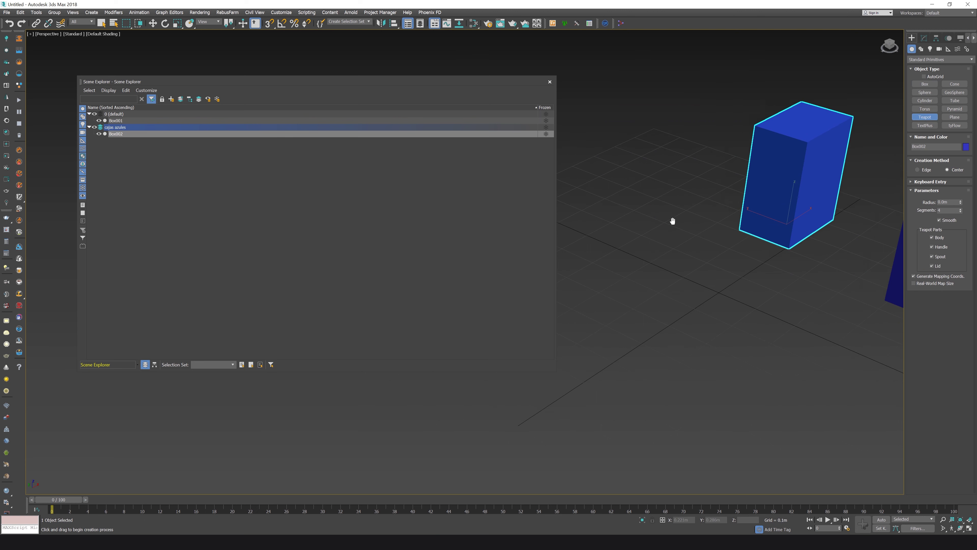
{"action": "left_click_drag", "start_coordinate": [593, 181], "coordinate": [605, 228]}
{"action": "middle_click_drag", "start_coordinate": [530, 223], "coordinate": [607, 205]}
{"action": "left_click_drag", "start_coordinate": [579, 179], "coordinate": [619, 192]}
{"action": "right_click", "coordinate": [644, 195]}
{"action": "middle_click_drag", "start_coordinate": [643, 195], "coordinate": [646, 220]}
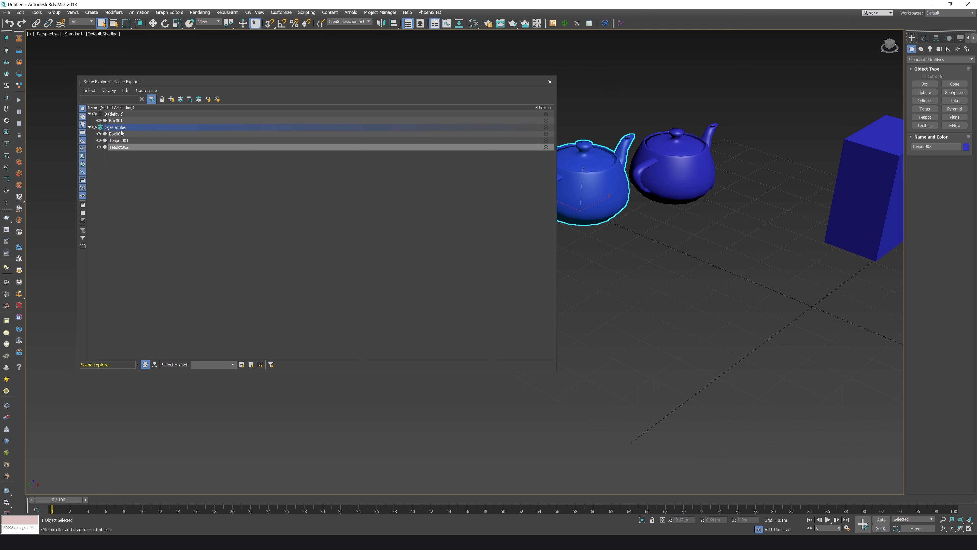
Step: Create a new layer named "teteras" that contains the selected second teapot
{"action": "left_click_drag", "start_coordinate": [420, 83], "coordinate": [381, 81]}
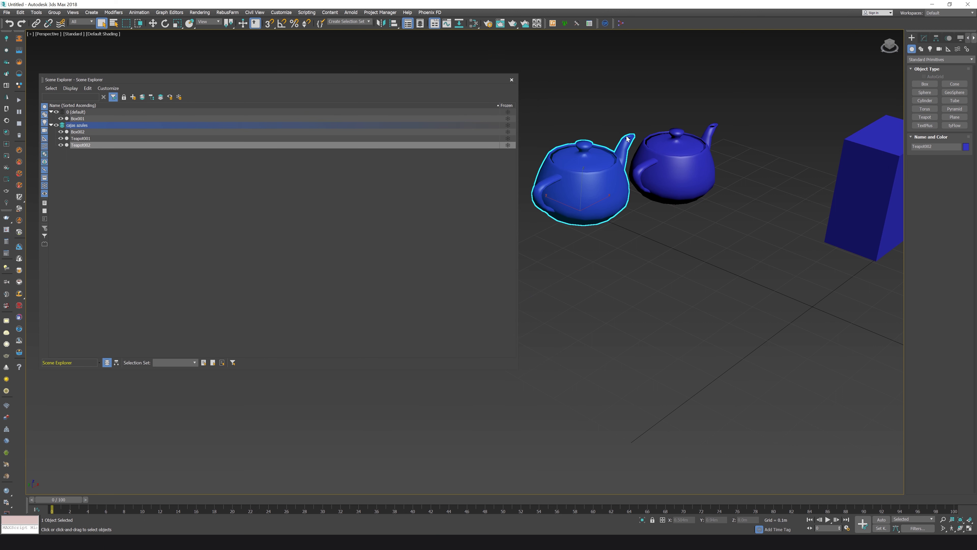
{"action": "middle_click_drag", "start_coordinate": [627, 138], "coordinate": [619, 133]}
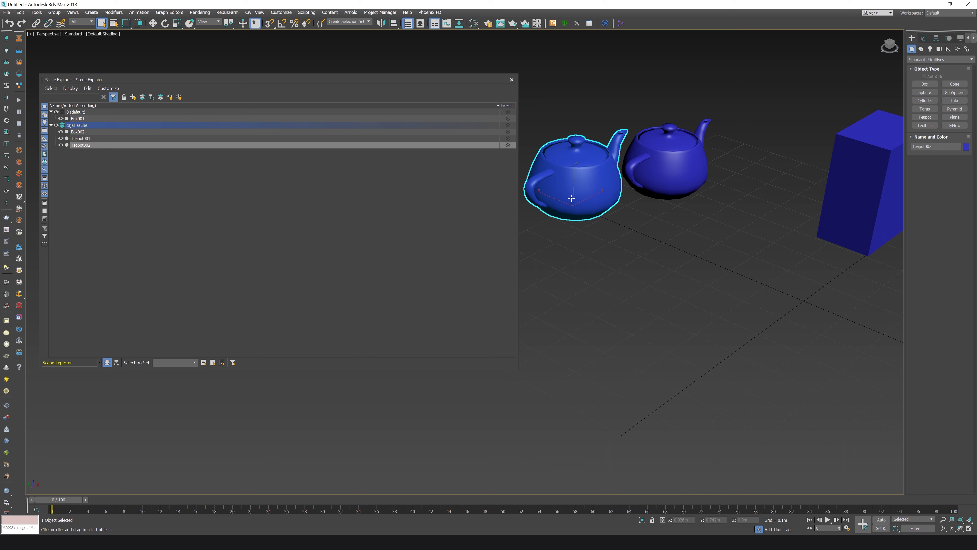
{"action": "left_click", "coordinate": [133, 97]}
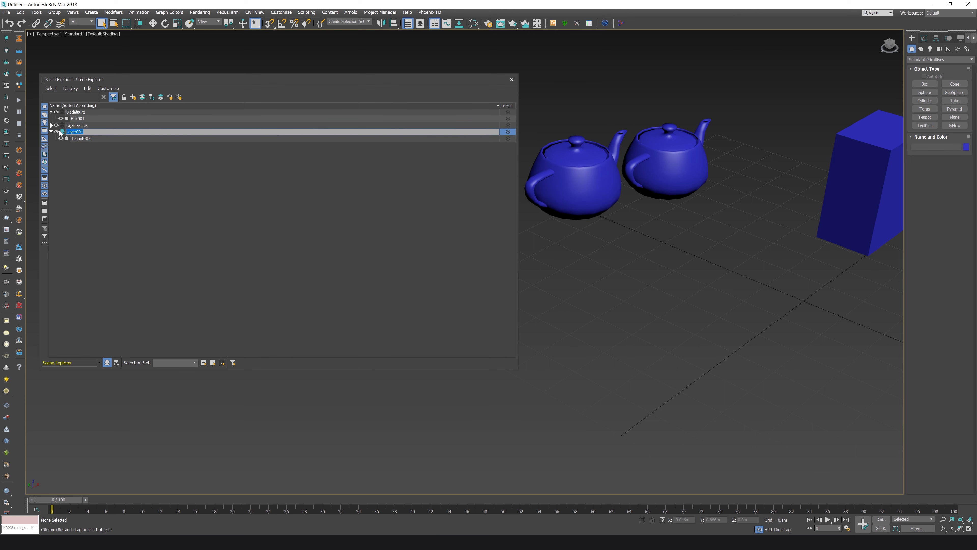
{"action": "type", "text": "teteras"}
{"action": "left_click", "coordinate": [96, 165]}
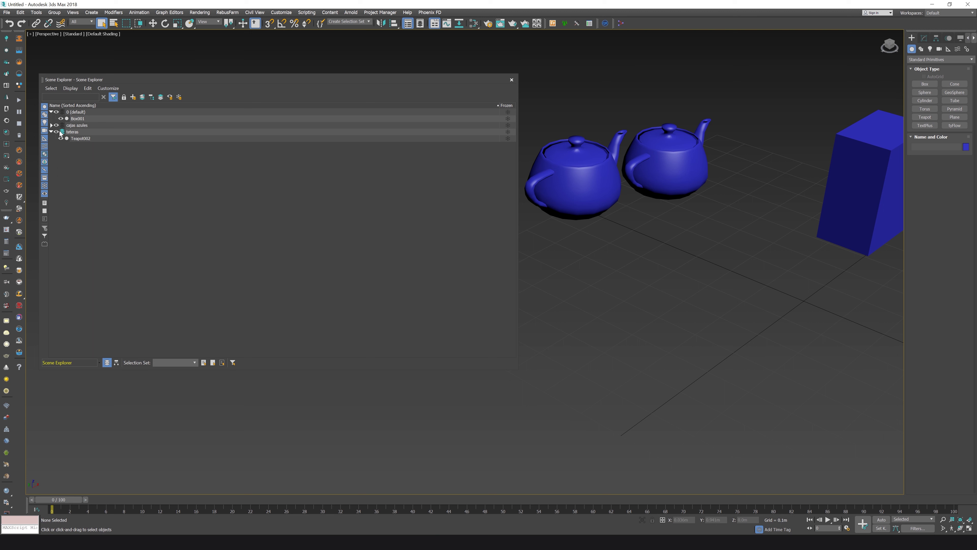
Step: Expand the cajas azules layer and move Teapot001 from it into the teteras layer
{"action": "left_click", "coordinate": [50, 125]}
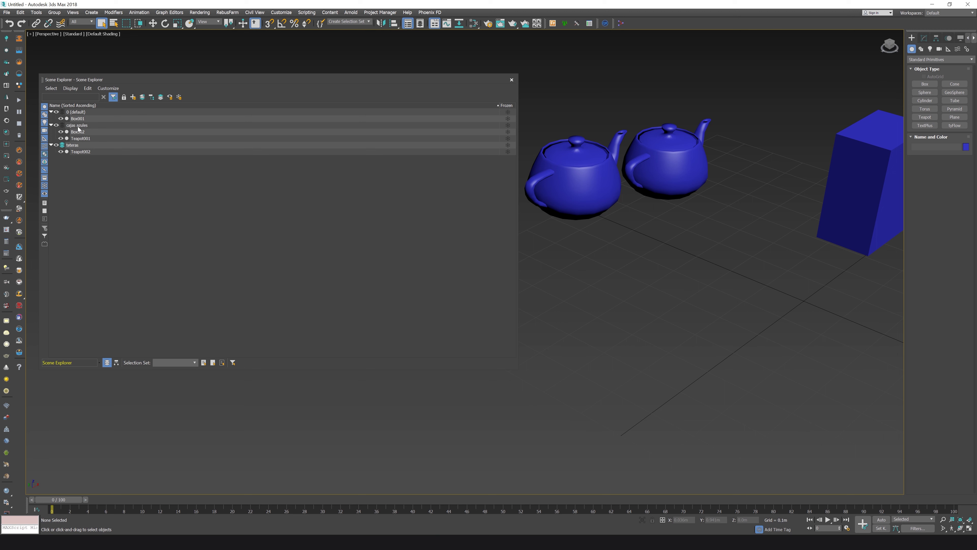
{"action": "left_click", "coordinate": [83, 140]}
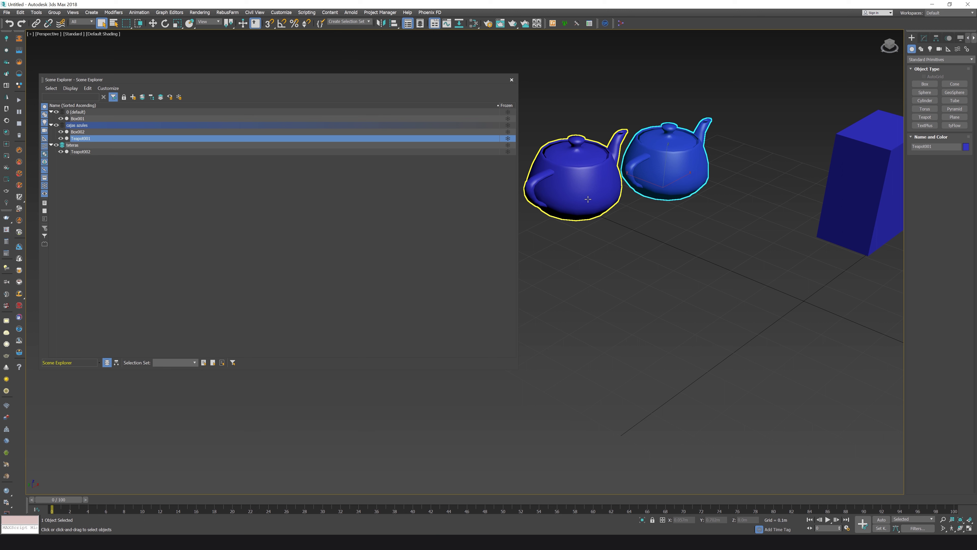
{"action": "left_click", "coordinate": [76, 145]}
{"action": "left_click", "coordinate": [80, 139]}
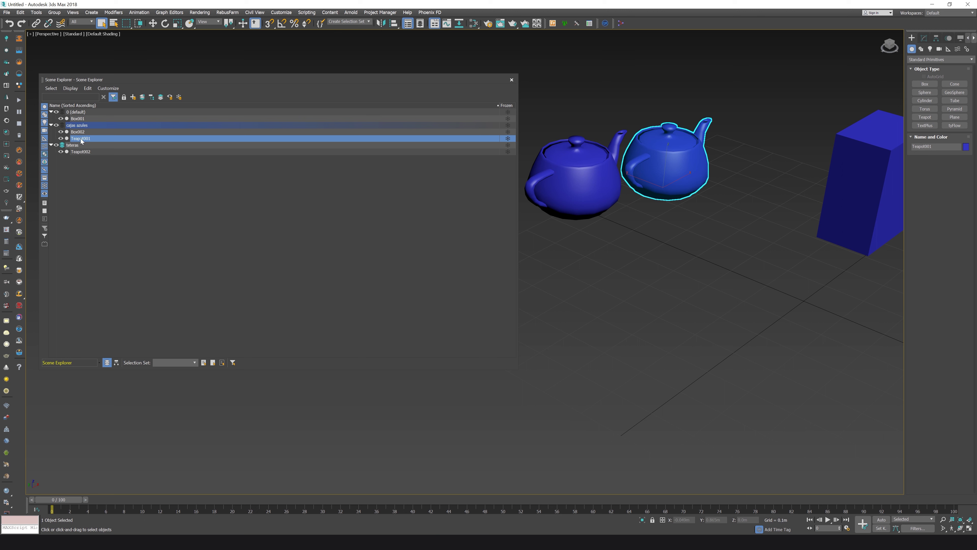
{"action": "left_click", "coordinate": [80, 139]}
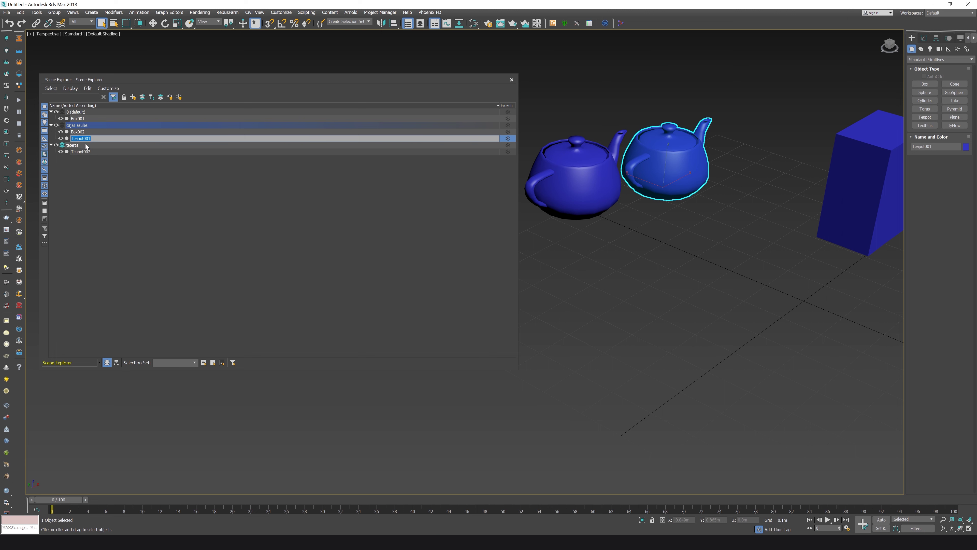
{"action": "left_click", "coordinate": [86, 146]}
{"action": "left_click", "coordinate": [78, 138]}
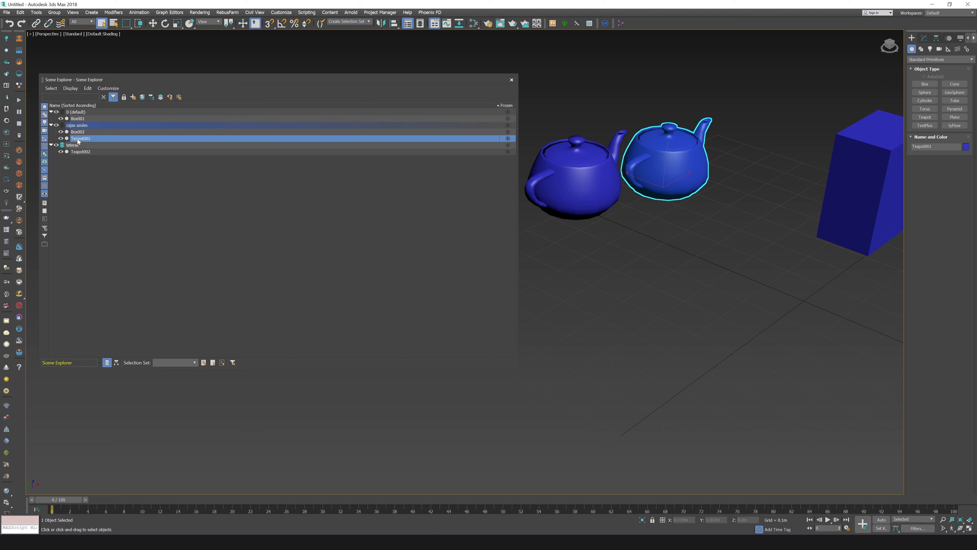
{"action": "mouse_move", "coordinate": [79, 139]}
{"action": "left_mouse_down"}
{"action": "mouse_move", "coordinate": [87, 142]}
{"action": "mouse_move", "coordinate": [71, 147]}
{"action": "mouse_move", "coordinate": [84, 148]}
{"action": "left_mouse_up"}
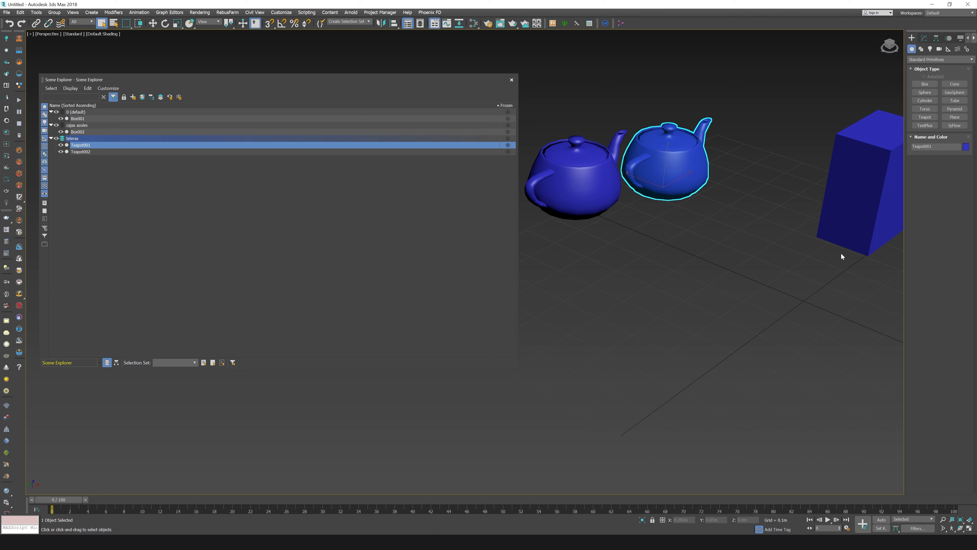
Step: Identify the two boxes in the viewport and move Box001 from the default layer into the cajas azules layer
{"action": "middle_click_drag", "start_coordinate": [841, 253], "coordinate": [672, 208]}
{"action": "left_click", "coordinate": [670, 193]}
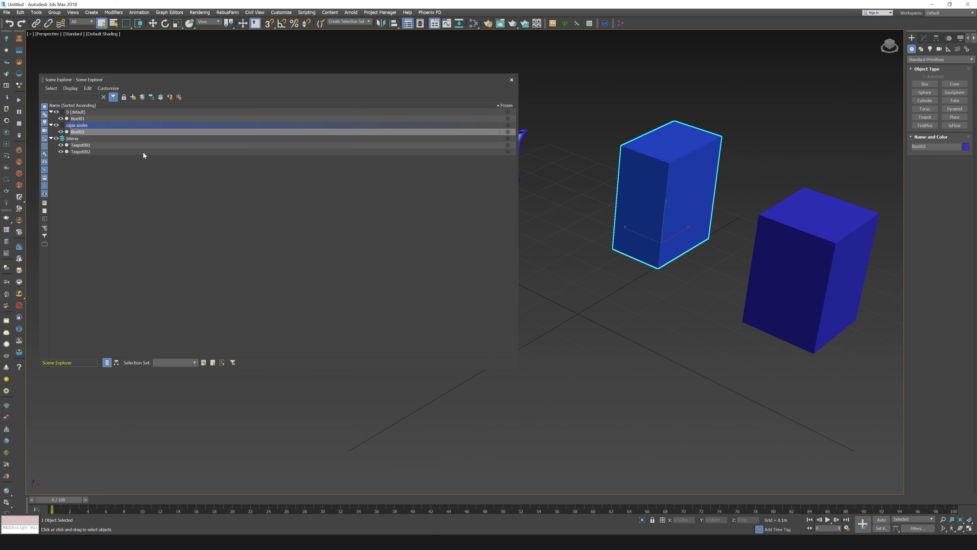
{"action": "left_click", "coordinate": [791, 242]}
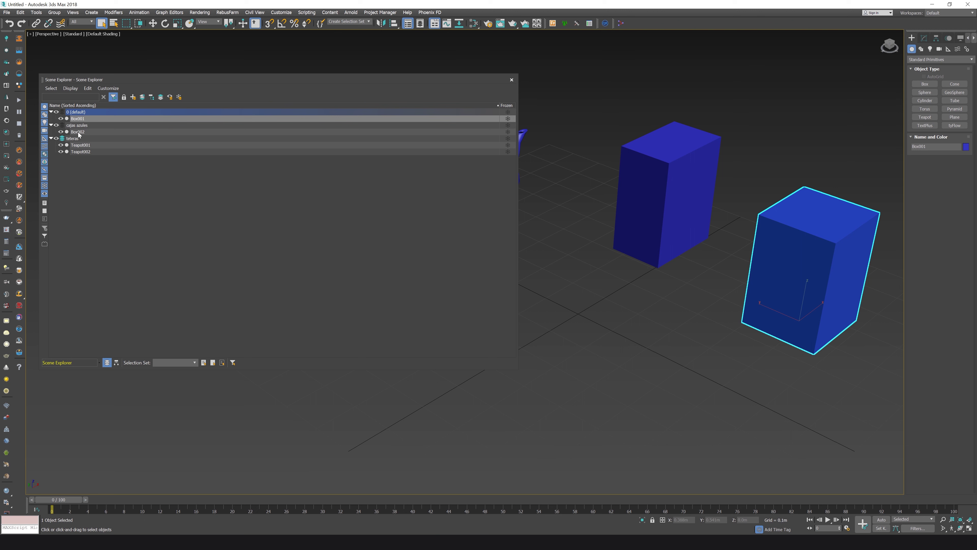
{"action": "left_click_drag", "start_coordinate": [79, 119], "coordinate": [83, 126]}
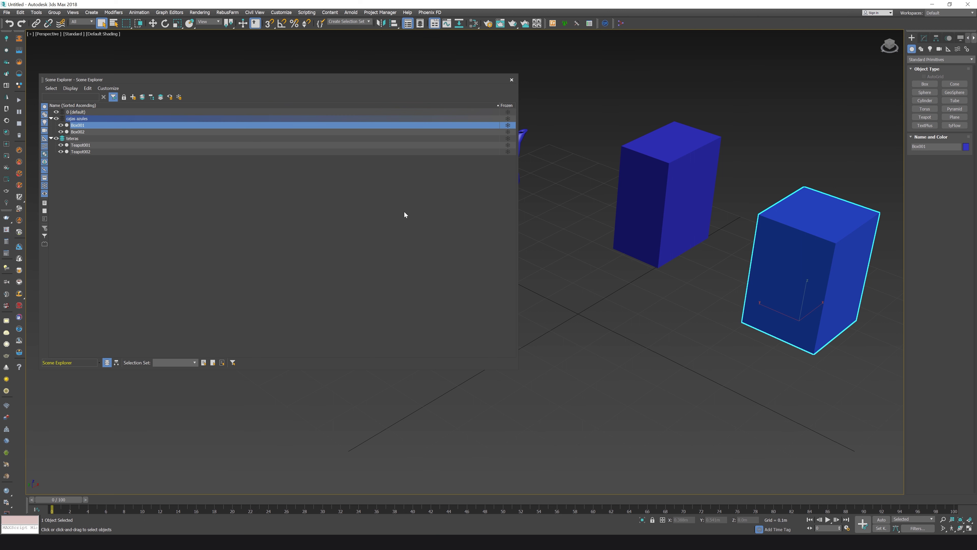
Step: Hide the cajas azules layer and show it again
{"action": "left_click", "coordinate": [57, 118]}
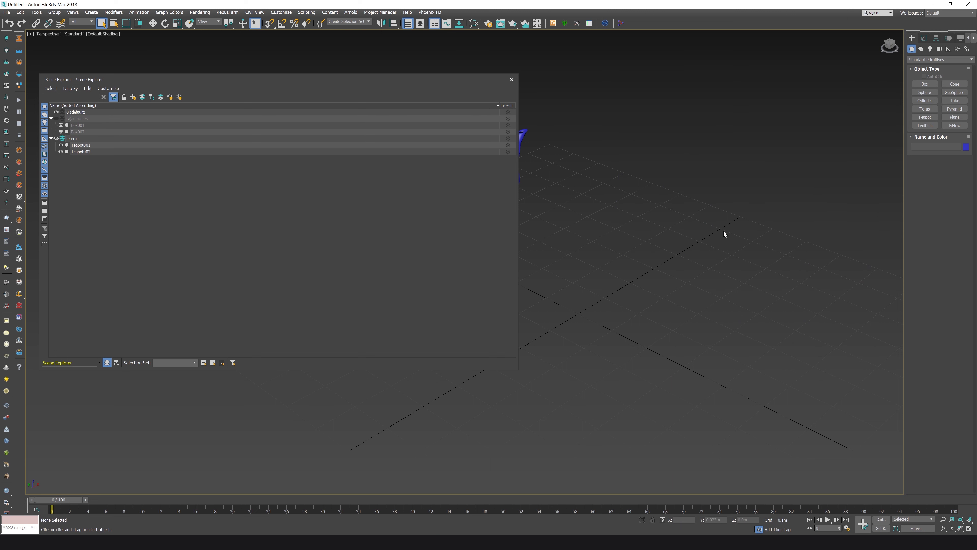
{"action": "left_click", "coordinate": [56, 120]}
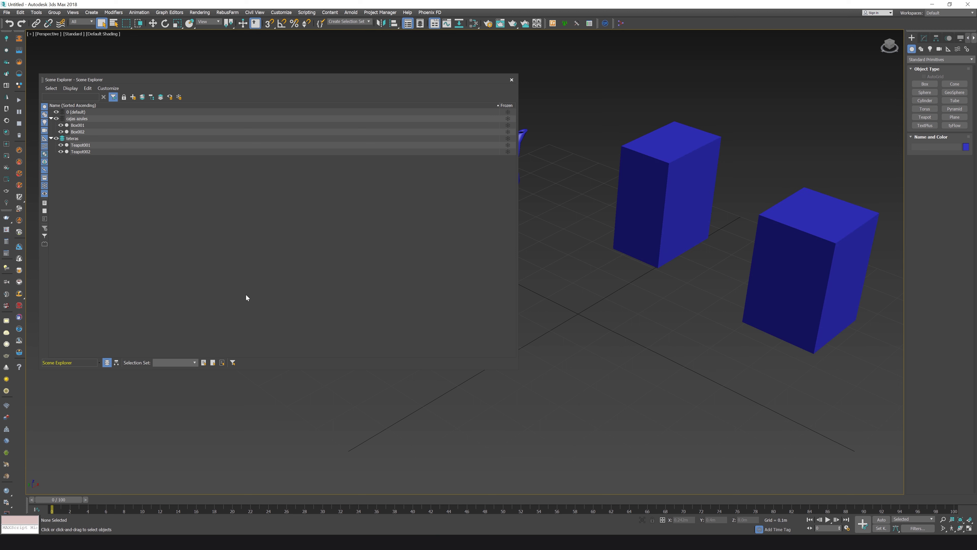
Step: Undo Box001's move into the cajas azules layer and clear the selection
{"action": "key", "text": "ctrl+z"}
{"action": "key", "text": "ctrl+z"}
{"action": "key", "text": "ctrl+z"}
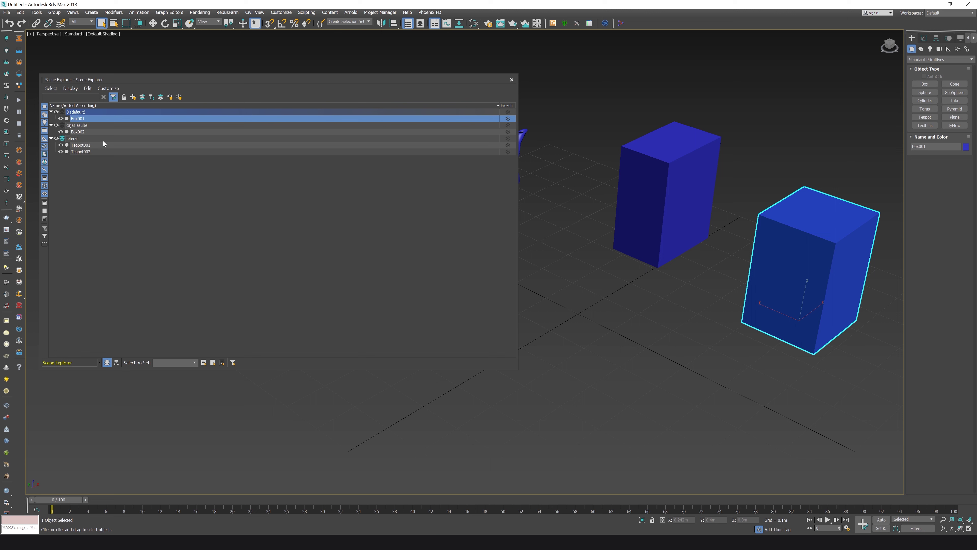
{"action": "left_click", "coordinate": [104, 190]}
{"action": "key", "text": "ctrl+z"}
Step: Make cajas azules the active layer and try adding Box001 to it, undoing that addition
{"action": "left_click", "coordinate": [66, 125]}
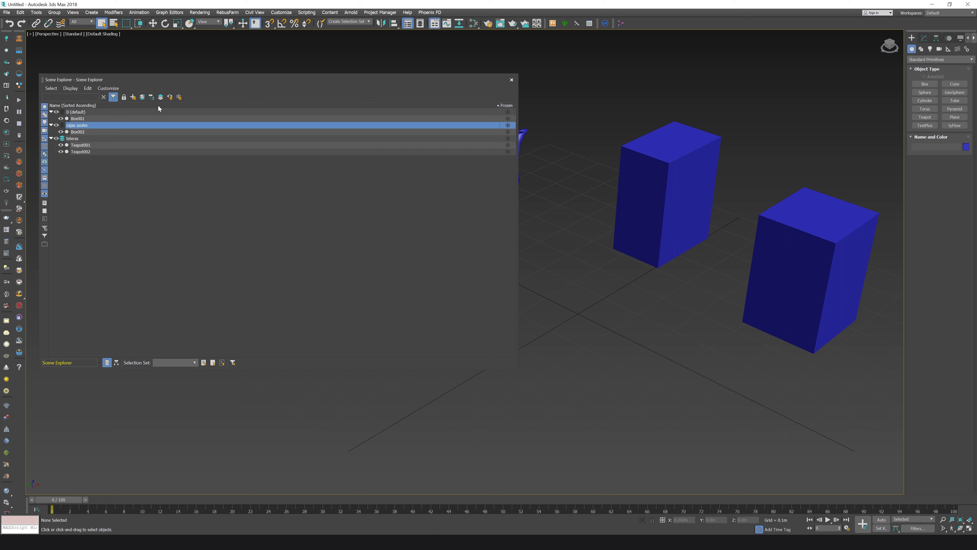
{"action": "left_click", "coordinate": [62, 125]}
{"action": "left_click", "coordinate": [79, 118]}
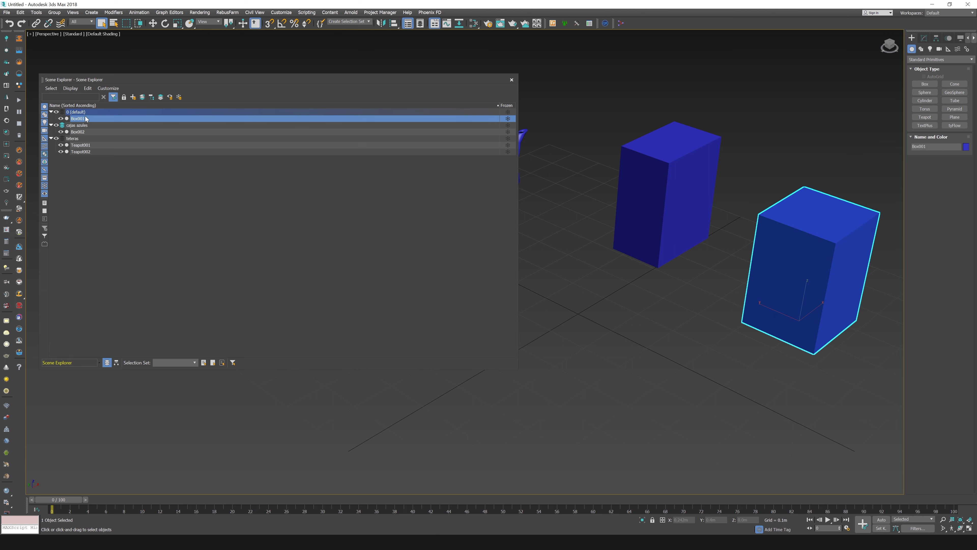
{"action": "left_click", "coordinate": [143, 99]}
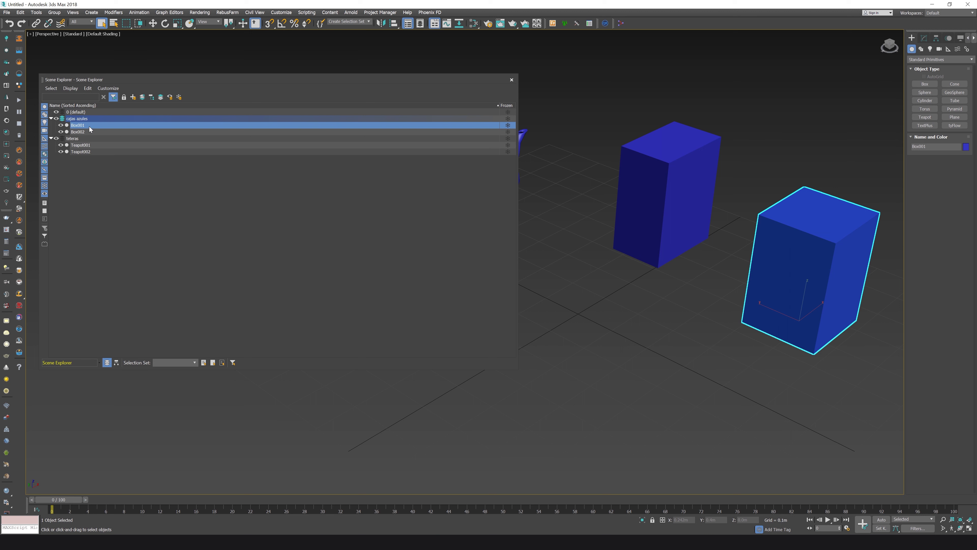
{"action": "key", "text": "ctrl+z"}
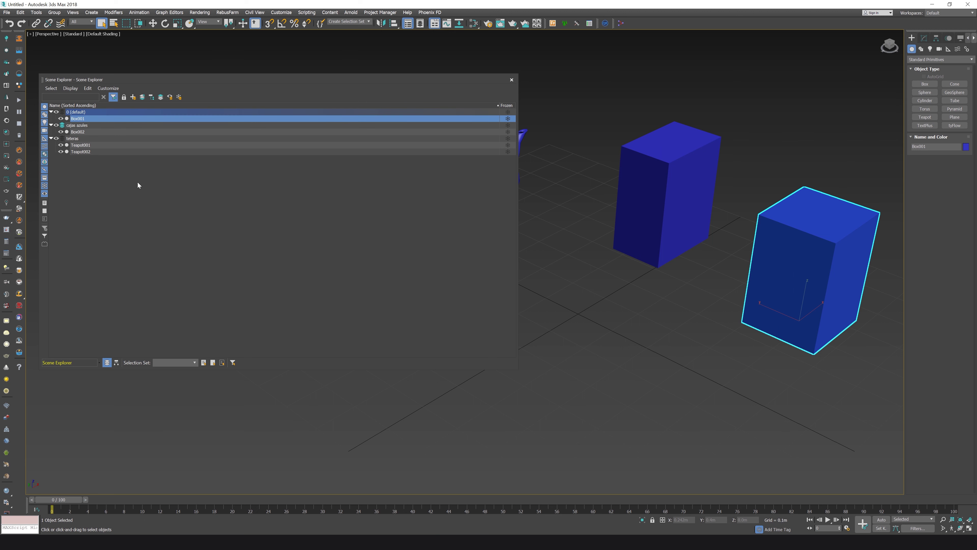
Step: Make teteras the active layer and add Box001 to it
{"action": "left_click", "coordinate": [113, 197]}
{"action": "left_click", "coordinate": [61, 138]}
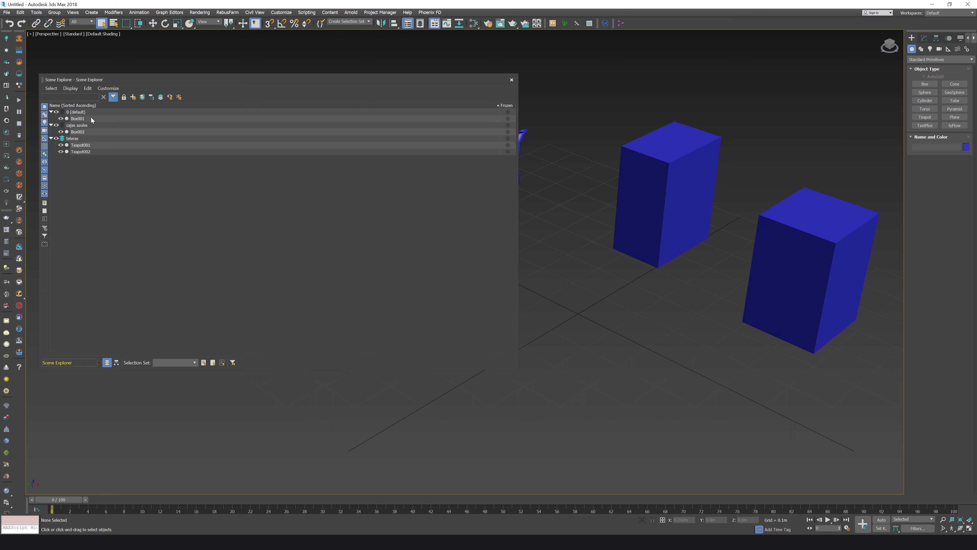
{"action": "left_click", "coordinate": [80, 118]}
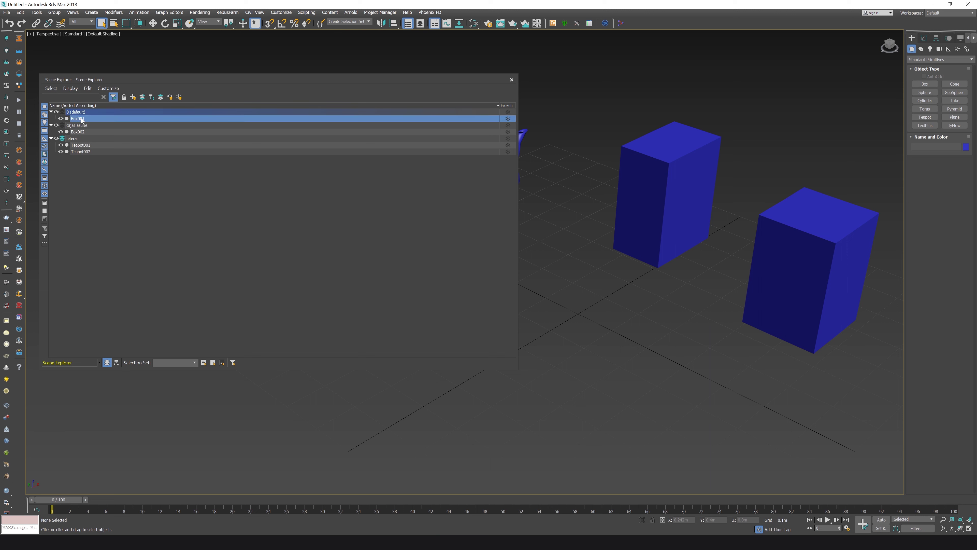
{"action": "left_click", "coordinate": [143, 98]}
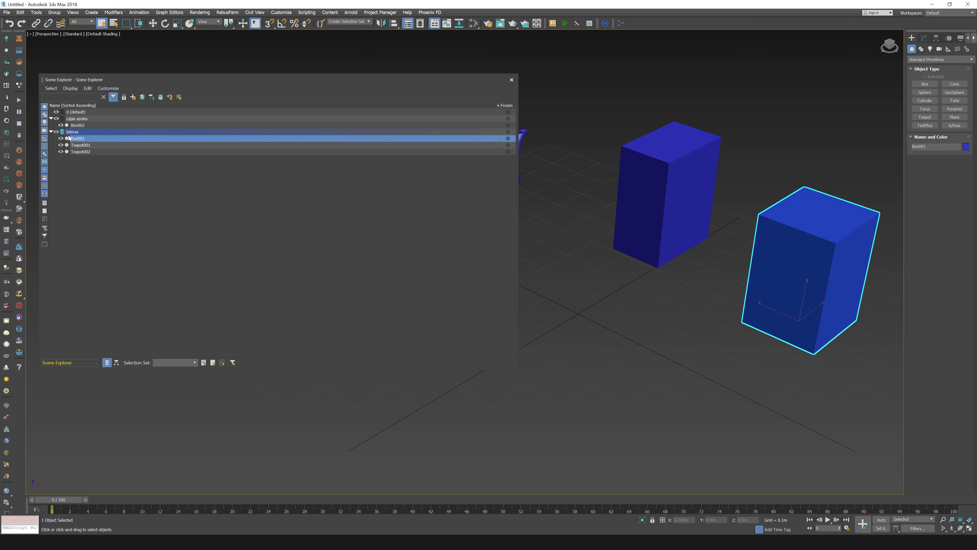
Step: Make cajas azules the active layer and add the selected Box001 to it
{"action": "left_click", "coordinate": [62, 119]}
{"action": "left_click", "coordinate": [142, 97]}
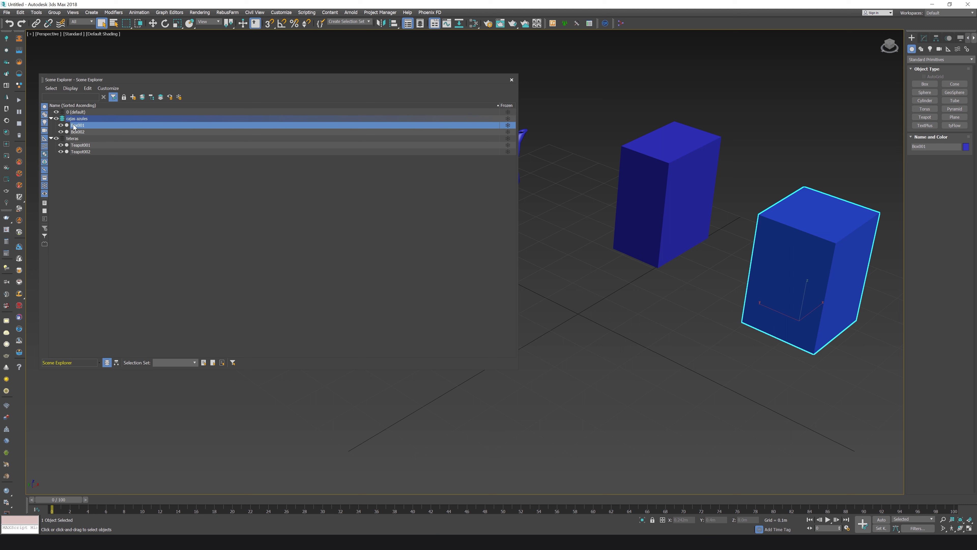
{"action": "mouse_move", "coordinate": [80, 126]}
{"action": "left_mouse_down"}
{"action": "mouse_move", "coordinate": [91, 112]}
{"action": "mouse_move", "coordinate": [93, 129]}
{"action": "left_mouse_up"}
Step: Select all child objects of the teteras layer and those of the cajas azules layer in turn, and clear the selection
{"action": "middle_click_drag", "start_coordinate": [590, 214], "coordinate": [641, 207]}
{"action": "scroll", "coordinate": [618, 211], "scroll_direction": "down", "scroll_amount": 3}
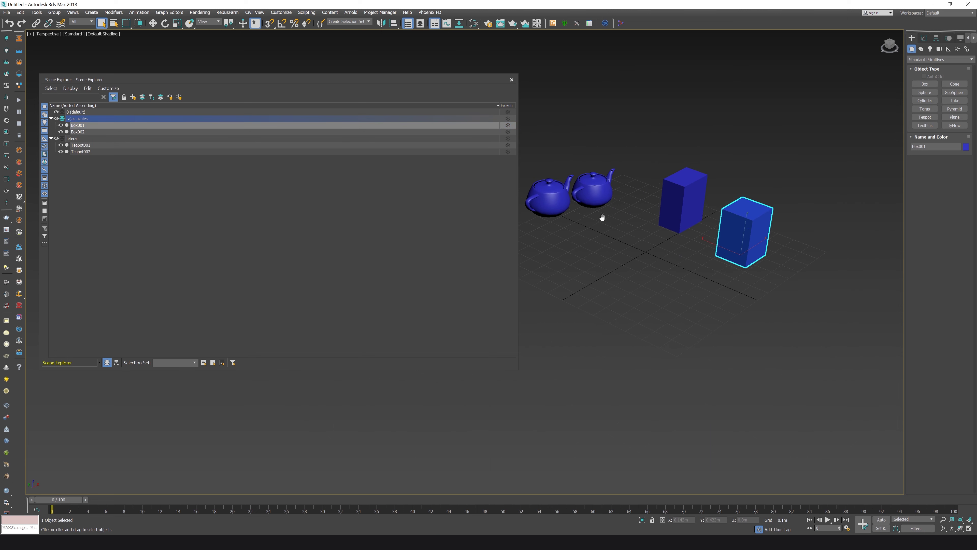
{"action": "left_click", "coordinate": [601, 224]}
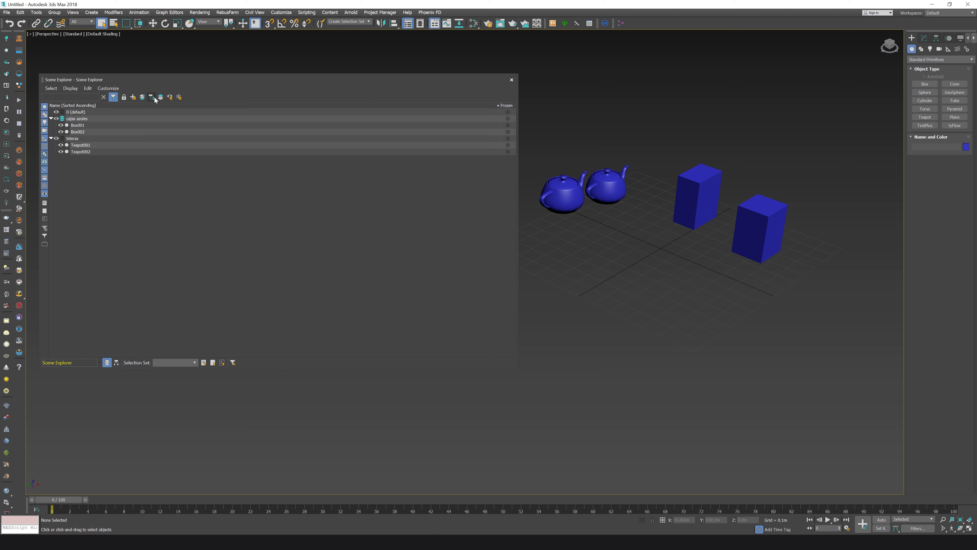
{"action": "left_click", "coordinate": [70, 139]}
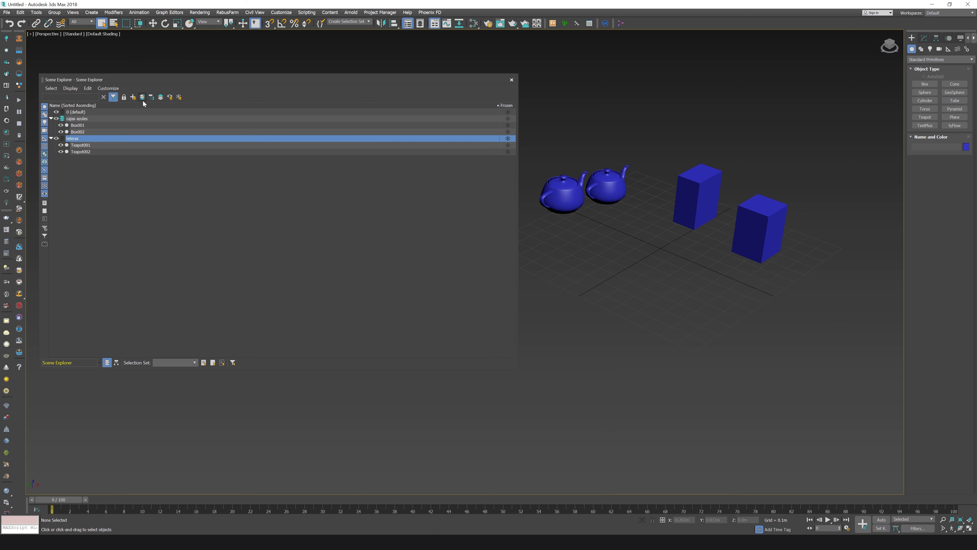
{"action": "left_click", "coordinate": [151, 97]}
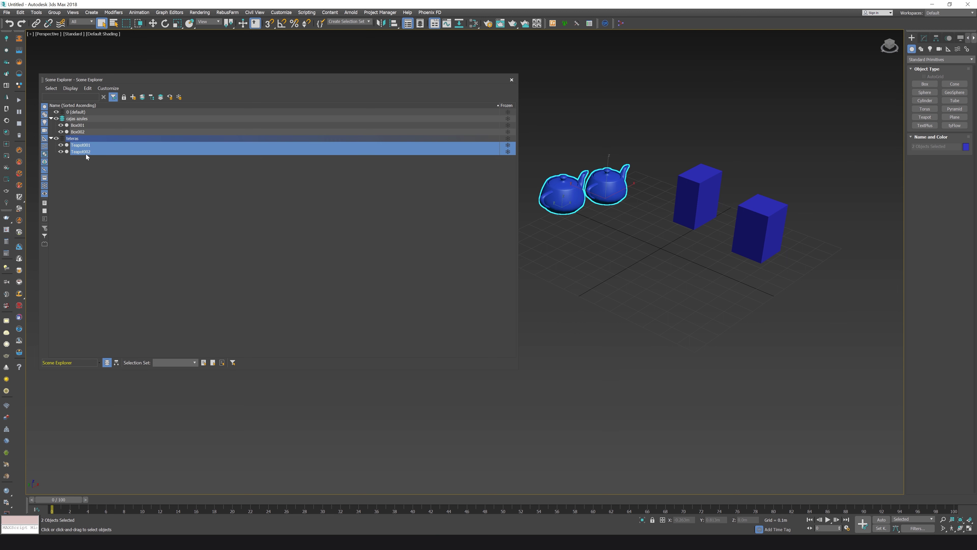
{"action": "left_click", "coordinate": [77, 119]}
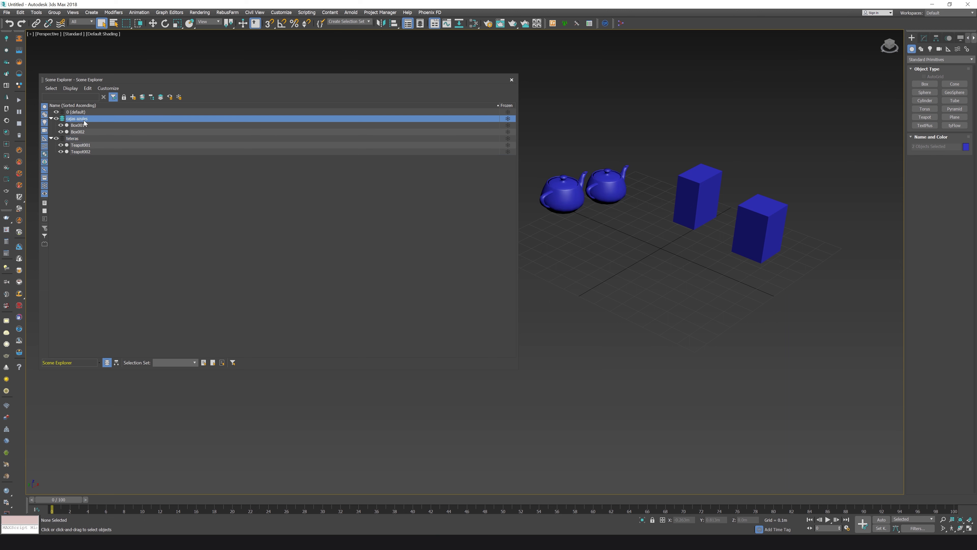
{"action": "left_click", "coordinate": [151, 97]}
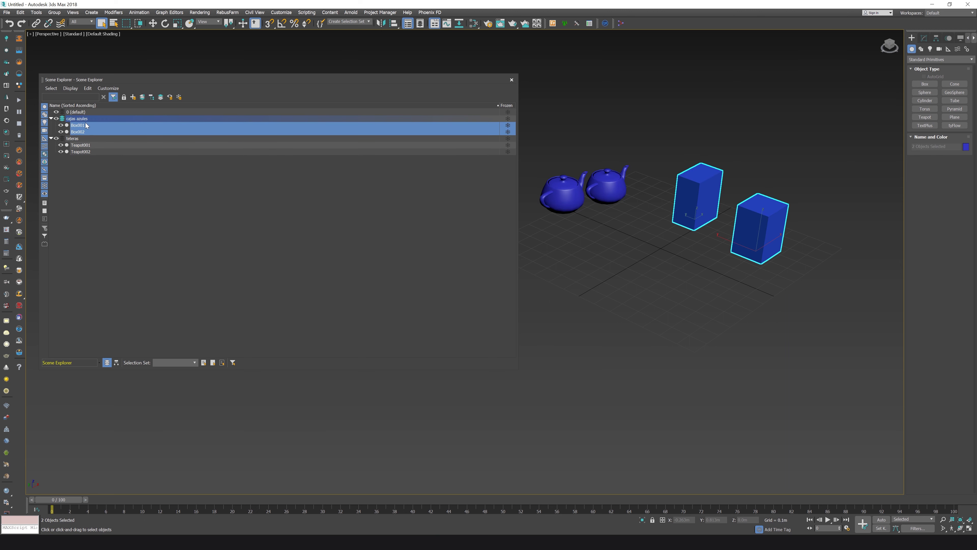
{"action": "middle_click_drag", "start_coordinate": [675, 263], "coordinate": [705, 288]}
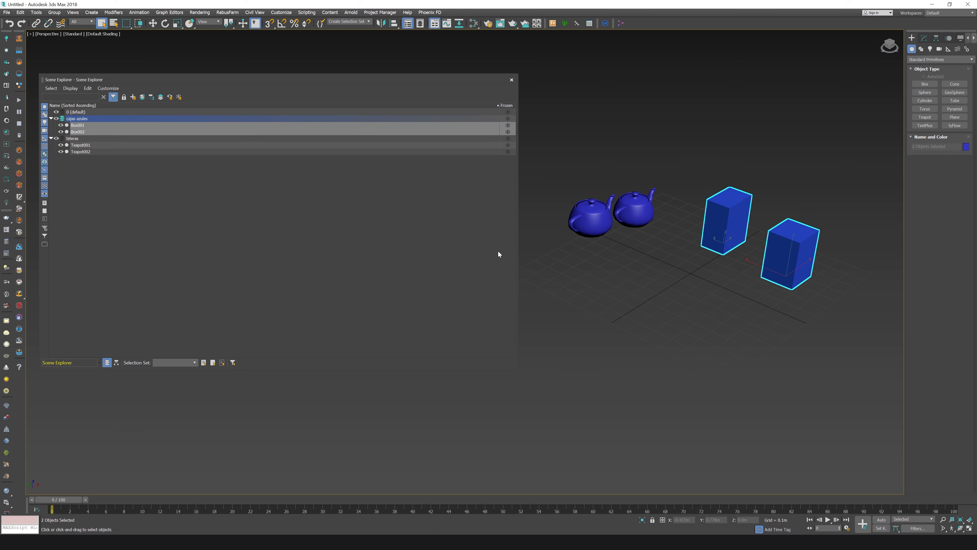
{"action": "scroll", "coordinate": [672, 250], "scroll_direction": "up", "scroll_amount": 4}
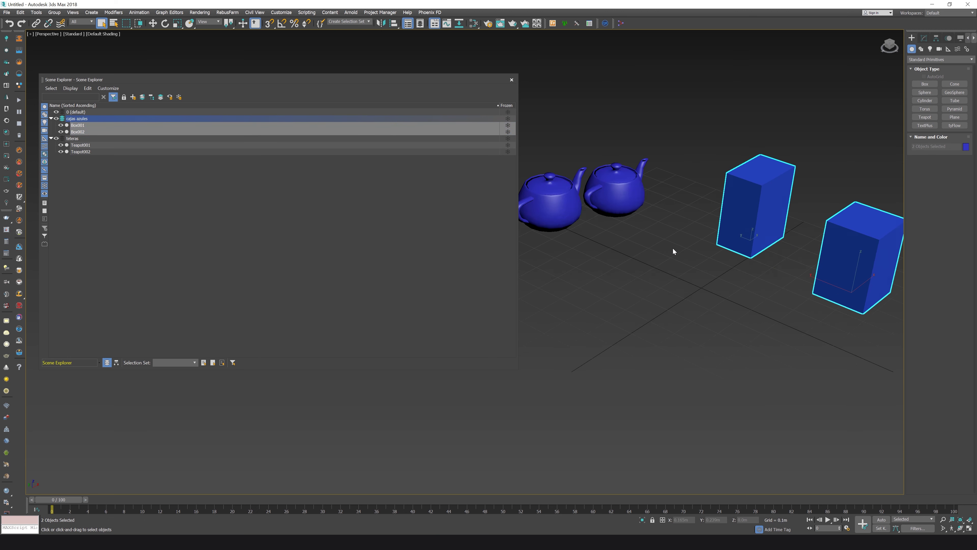
{"action": "left_click", "coordinate": [640, 246]}
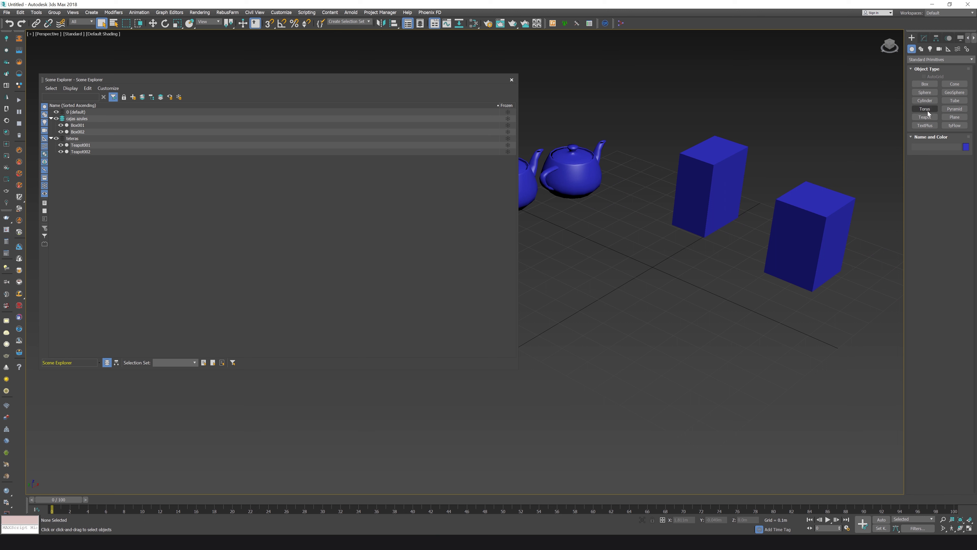
Step: Create two tall green boxes in the viewport in front of the teapots and blue boxes
{"action": "left_click", "coordinate": [929, 84]}
{"action": "middle_click_drag", "start_coordinate": [571, 329], "coordinate": [602, 294]}
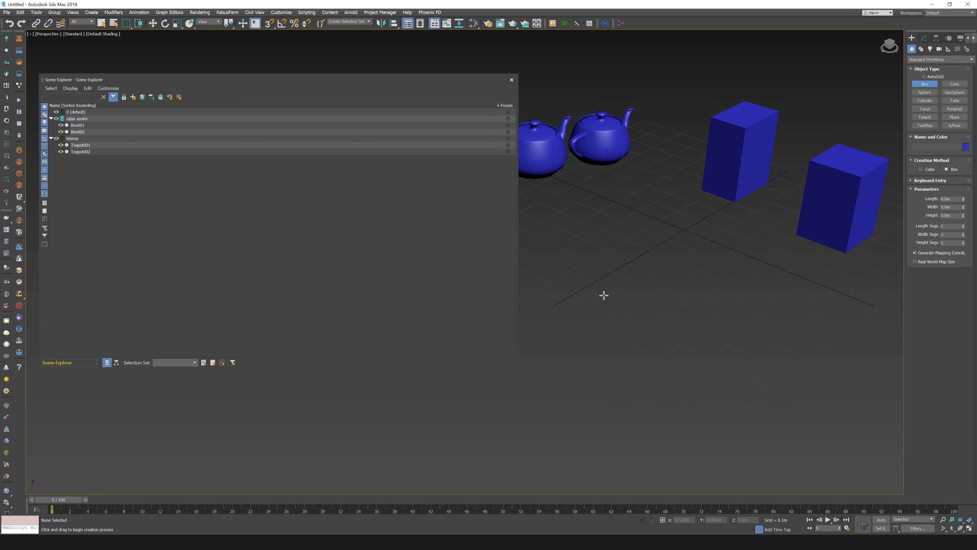
{"action": "left_click", "coordinate": [966, 147]}
{"action": "left_click", "coordinate": [351, 187]}
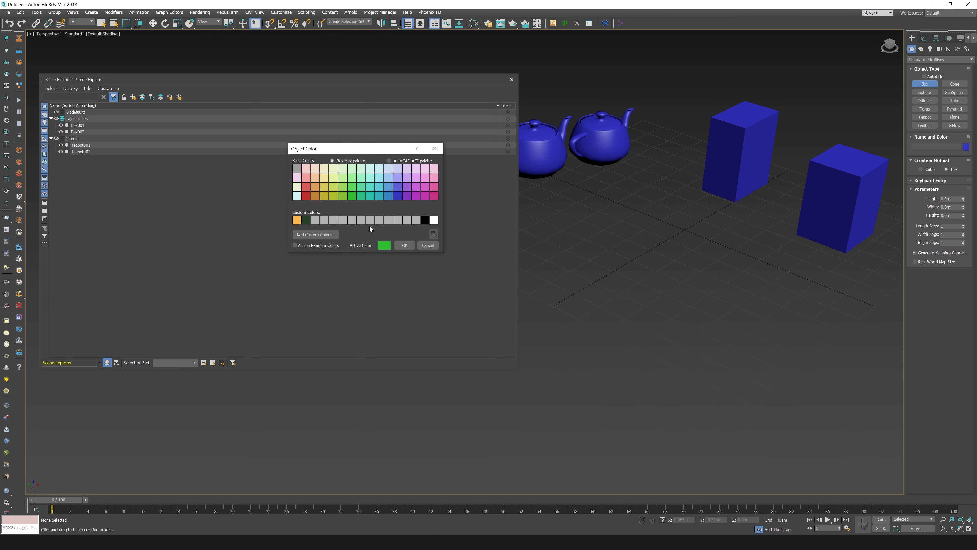
{"action": "left_click", "coordinate": [402, 243]}
{"action": "left_click_drag", "start_coordinate": [619, 262], "coordinate": [623, 296]}
{"action": "left_click", "coordinate": [625, 216]}
{"action": "left_click_drag", "start_coordinate": [691, 271], "coordinate": [697, 336]}
{"action": "left_click", "coordinate": [638, 231]}
{"action": "right_click", "coordinate": [627, 239]}
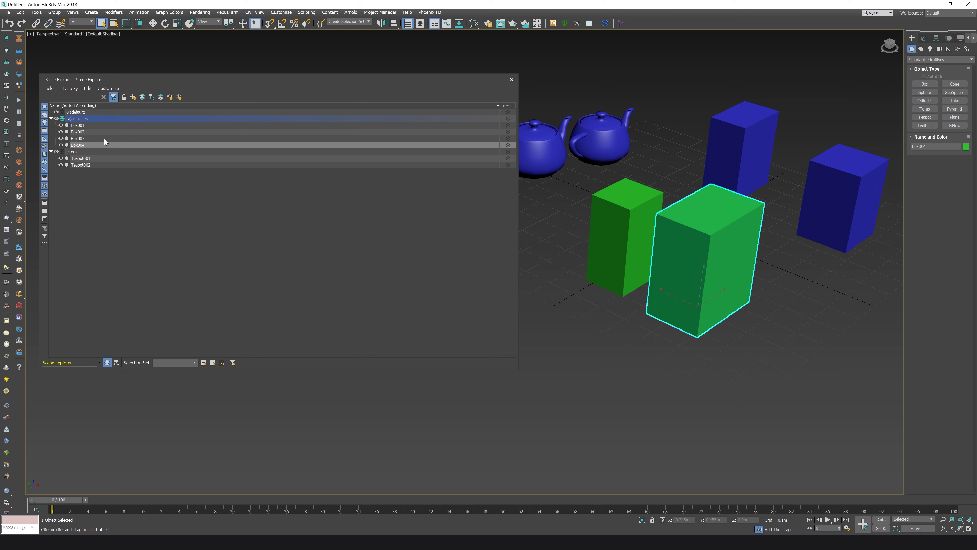
Step: Create a new layer containing Box003 and Box004 and name it "cajas verdes"
{"action": "left_click", "coordinate": [86, 139]}
{"action": "left_click", "coordinate": [89, 145], "text": "ctrl"}
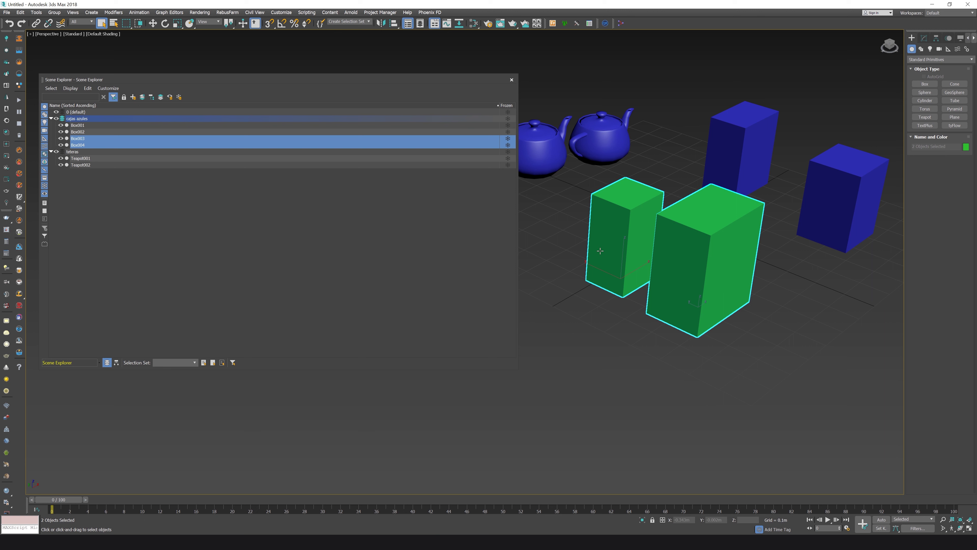
{"action": "left_click", "coordinate": [134, 99]}
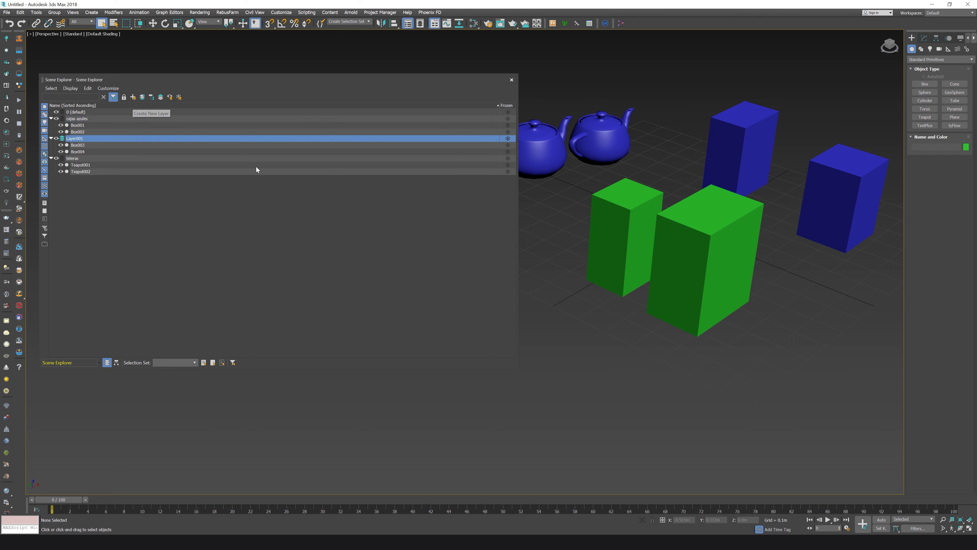
{"action": "left_click", "coordinate": [80, 139]}
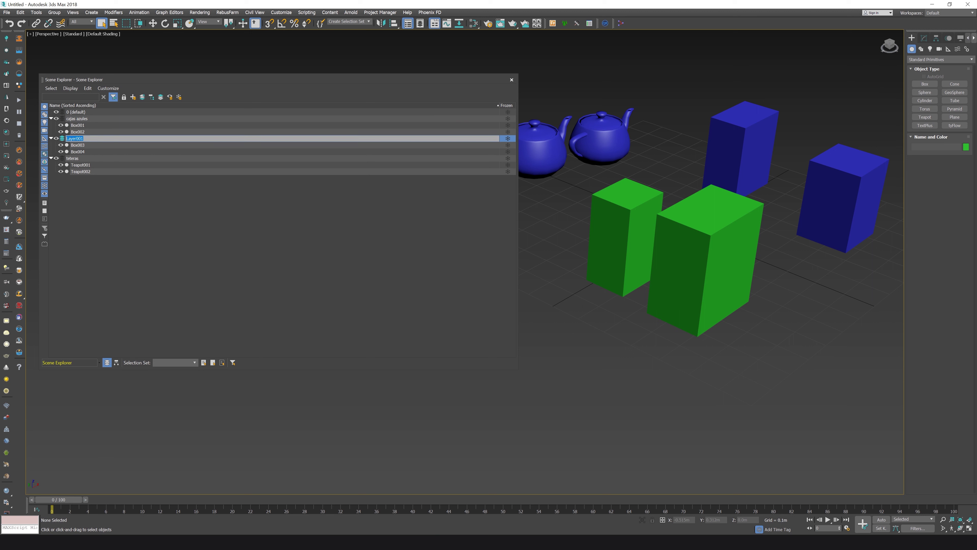
{"action": "type", "text": "caha"}
{"action": "key", "text": "Return"}
{"action": "left_click", "coordinate": [62, 145]}
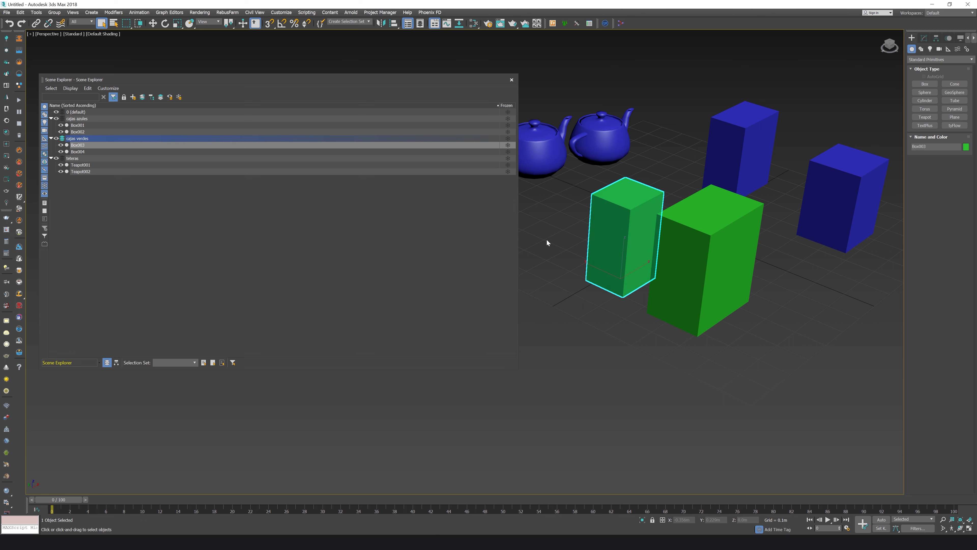
Step: Hide the cajas verdes layer and show it again
{"action": "left_click", "coordinate": [56, 138]}
{"action": "left_click", "coordinate": [56, 138]}
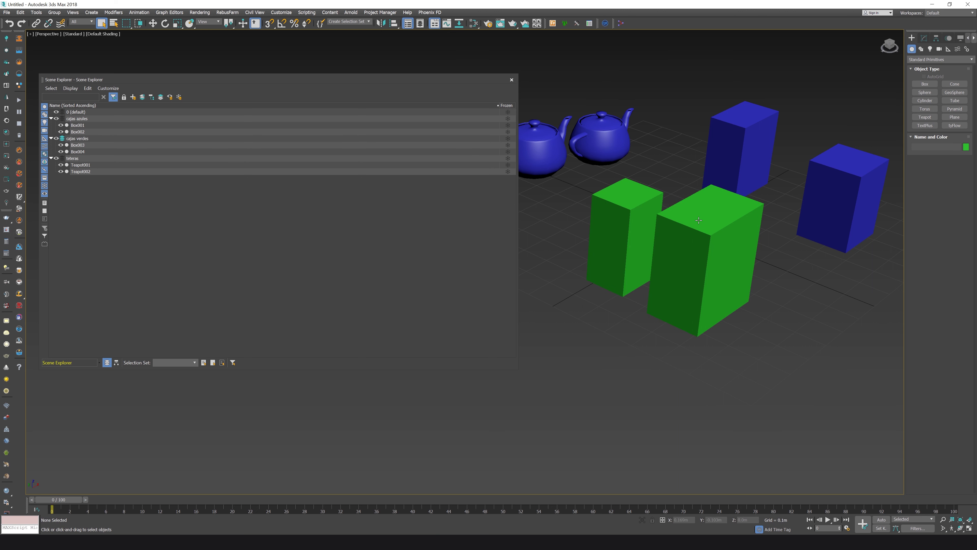
{"action": "left_click", "coordinate": [56, 139]}
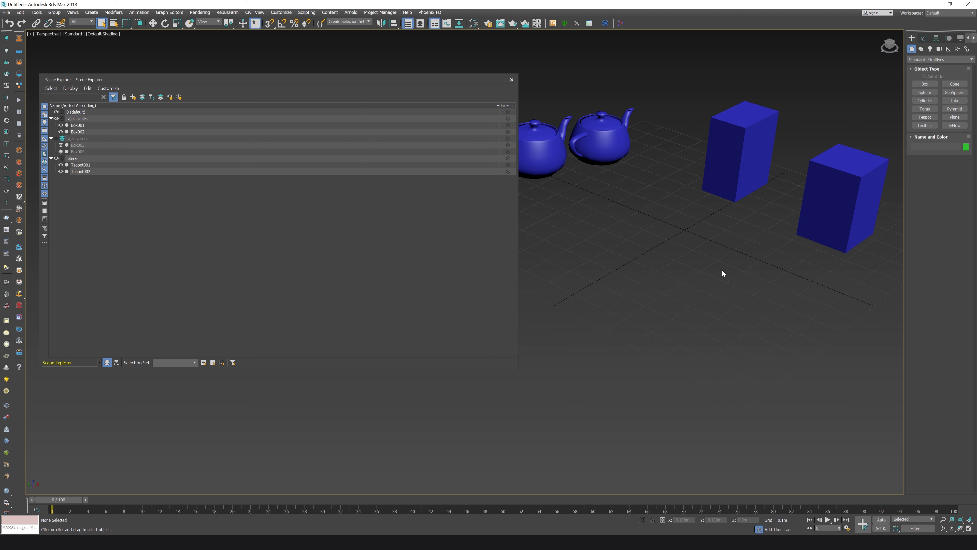
{"action": "left_click", "coordinate": [57, 138]}
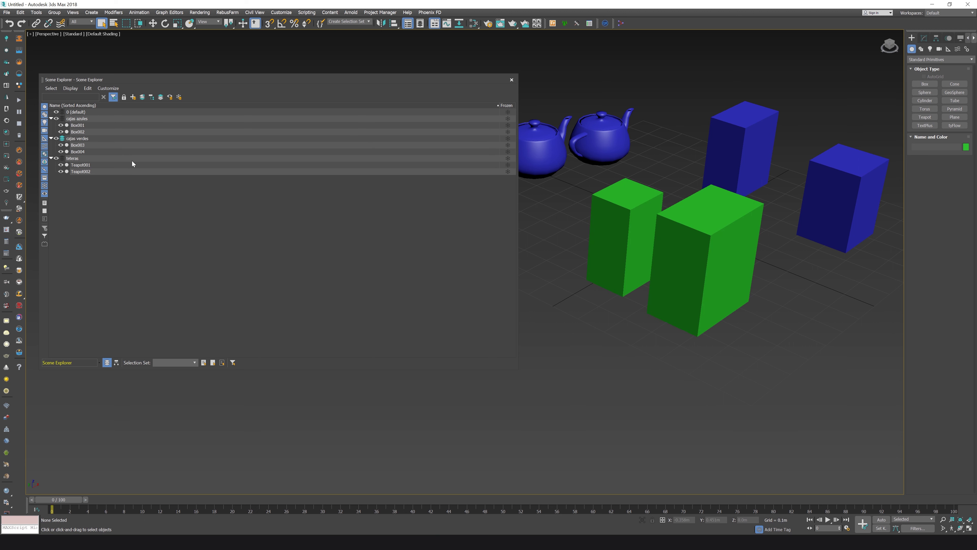
Step: Switch the active layer to cajas azules, to teteras, and back to cajas azules
{"action": "middle_click_drag", "start_coordinate": [646, 293], "coordinate": [630, 341]}
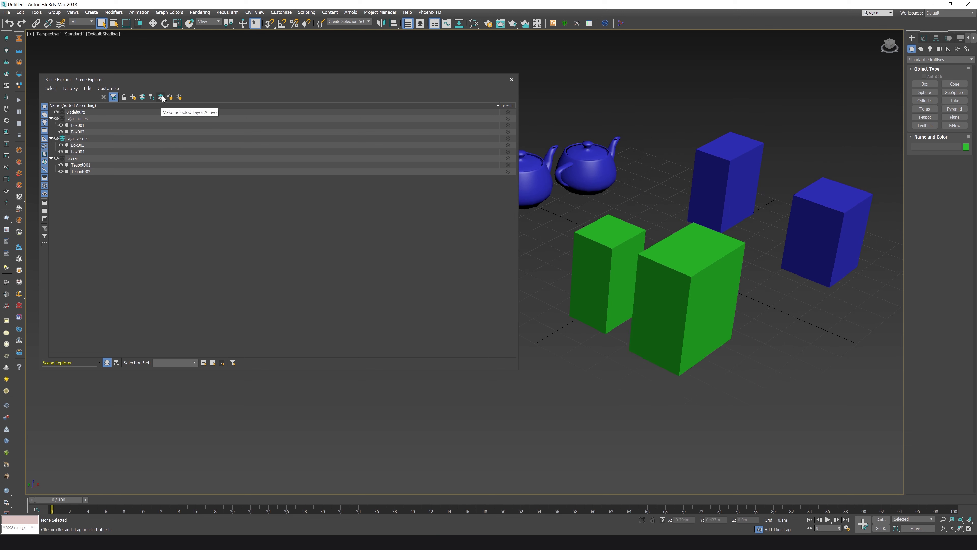
{"action": "left_click", "coordinate": [81, 119]}
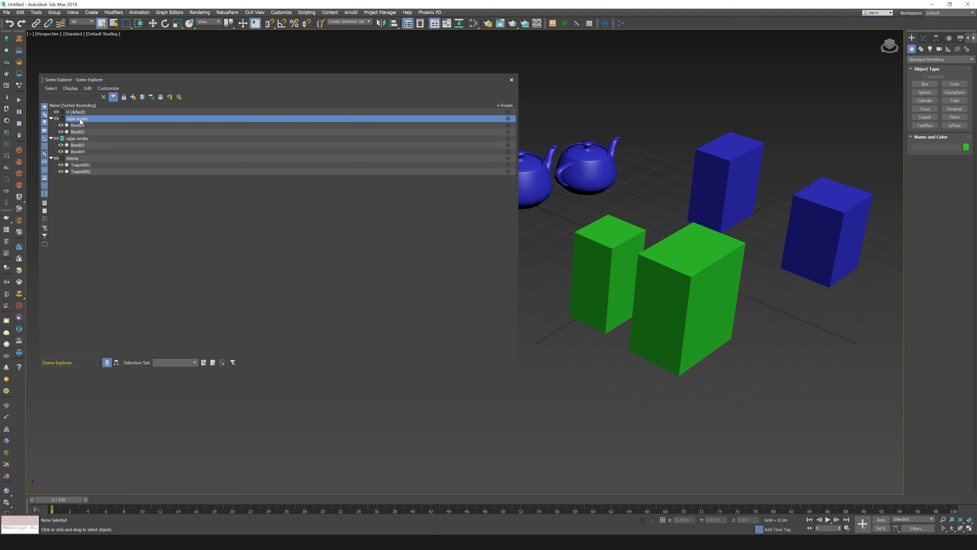
{"action": "left_click", "coordinate": [94, 158]}
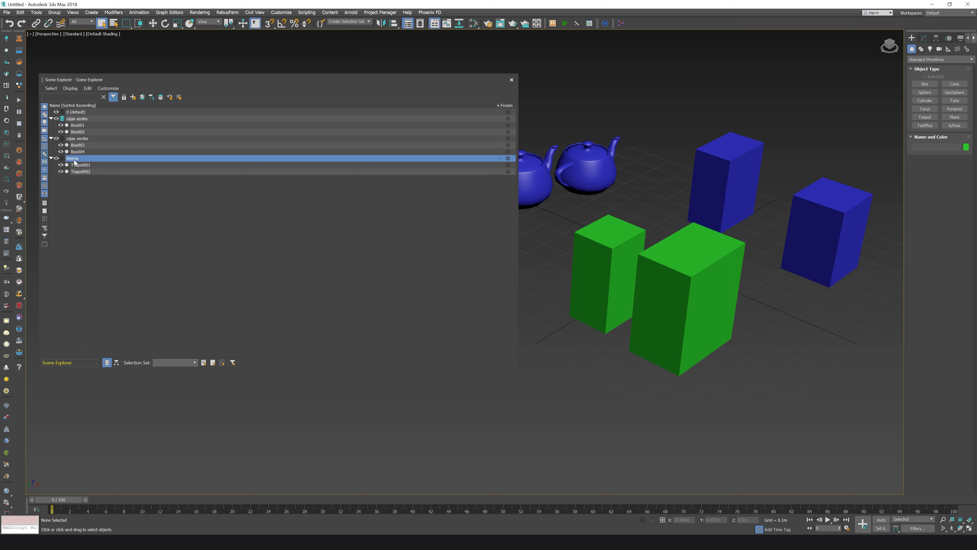
{"action": "left_click", "coordinate": [160, 97]}
{"action": "left_click", "coordinate": [62, 119]}
{"action": "left_click", "coordinate": [126, 111]}
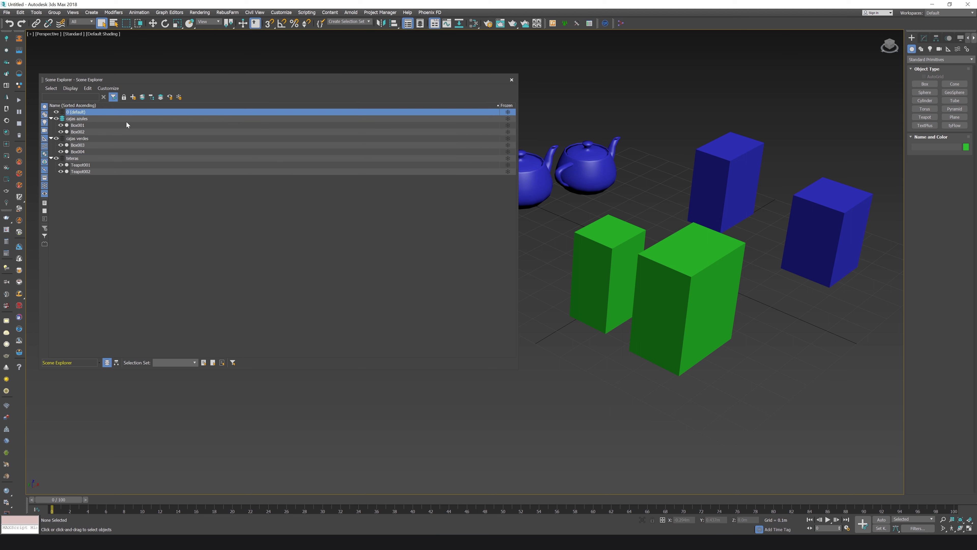
Step: Hide all layers at once and show them all again
{"action": "left_click", "coordinate": [77, 119]}
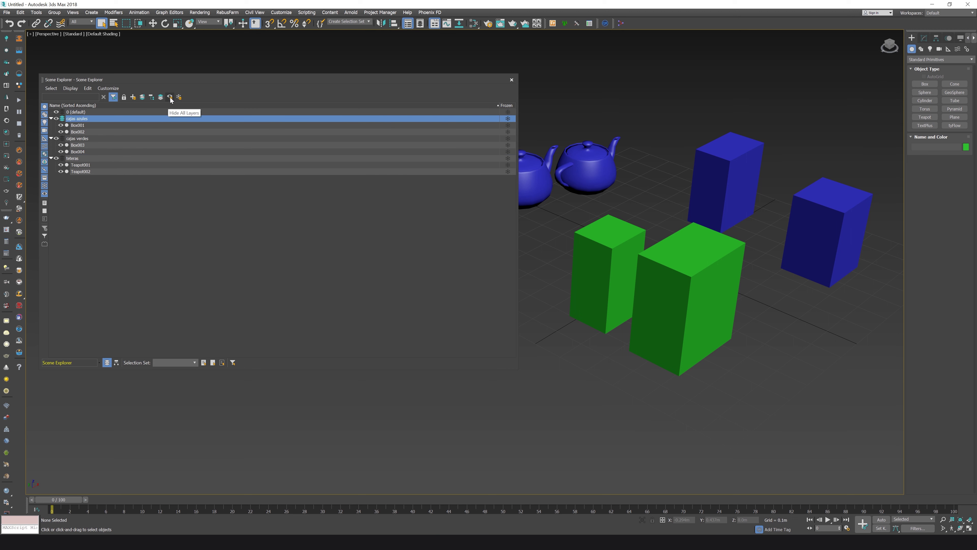
{"action": "left_click", "coordinate": [170, 97]}
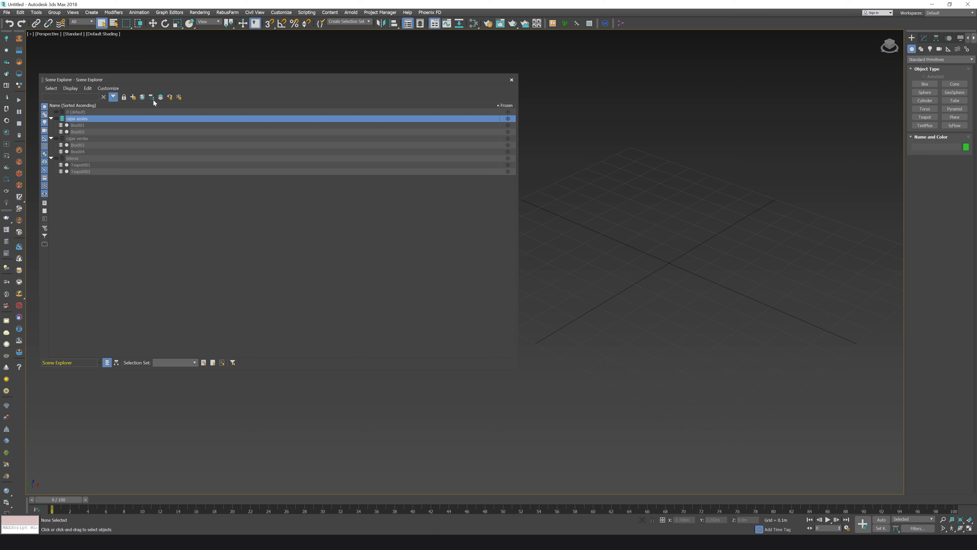
{"action": "left_click", "coordinate": [181, 97]}
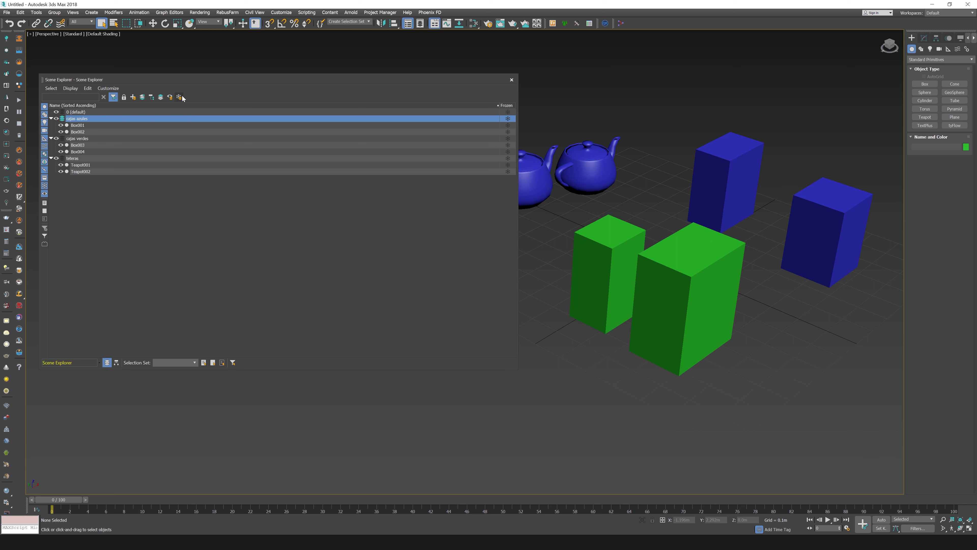
Step: Freeze all layers at once and unfreeze them all again
{"action": "left_click", "coordinate": [179, 97]}
{"action": "middle_click_drag", "start_coordinate": [628, 252], "coordinate": [686, 279]}
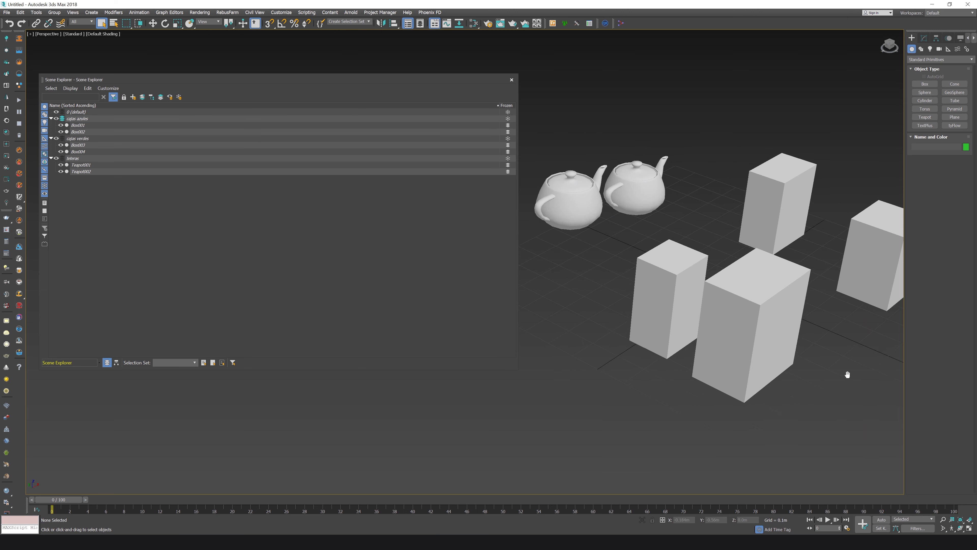
{"action": "middle_click_drag", "start_coordinate": [846, 373], "coordinate": [817, 377]}
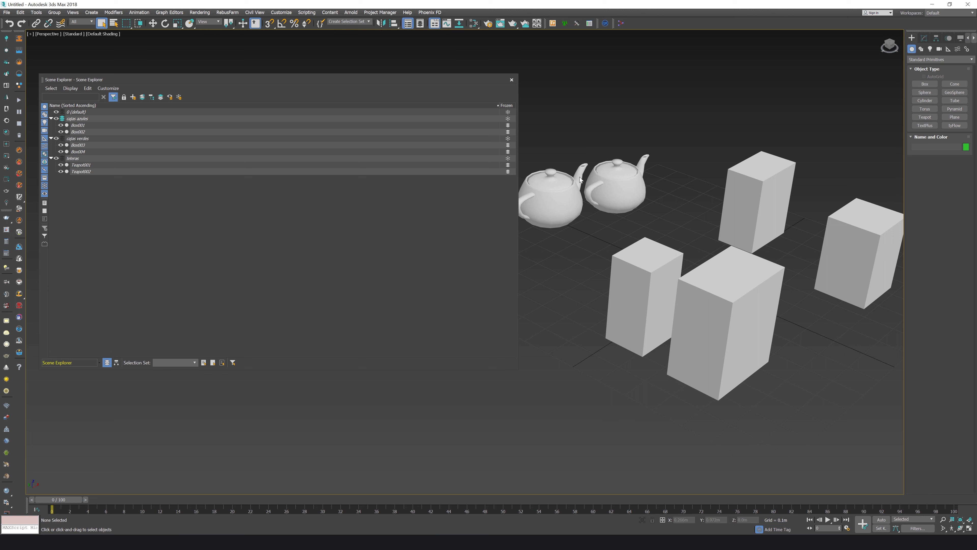
{"action": "left_click", "coordinate": [179, 96]}
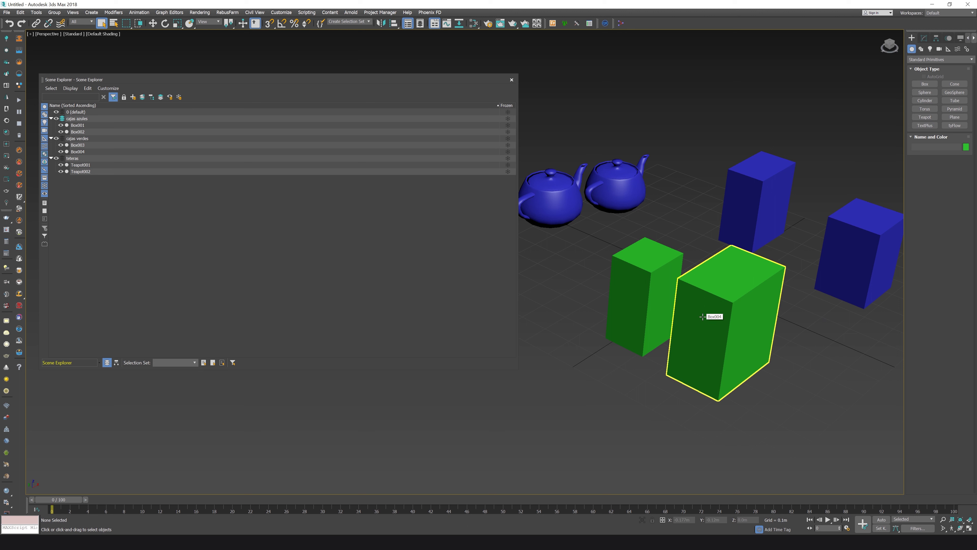
Step: Hide and show the cajas azules layer, and freeze and unfreeze that same layer
{"action": "left_click", "coordinate": [56, 119]}
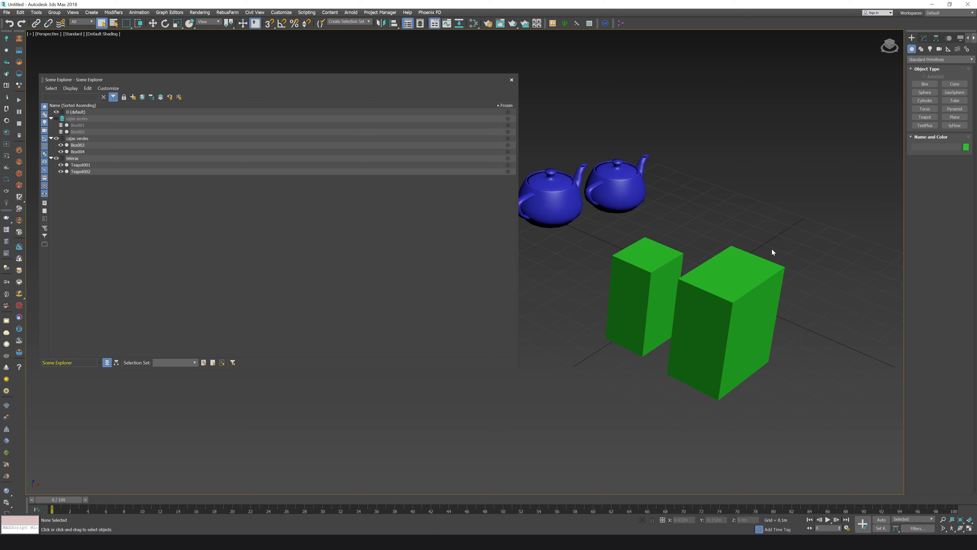
{"action": "left_click", "coordinate": [56, 118]}
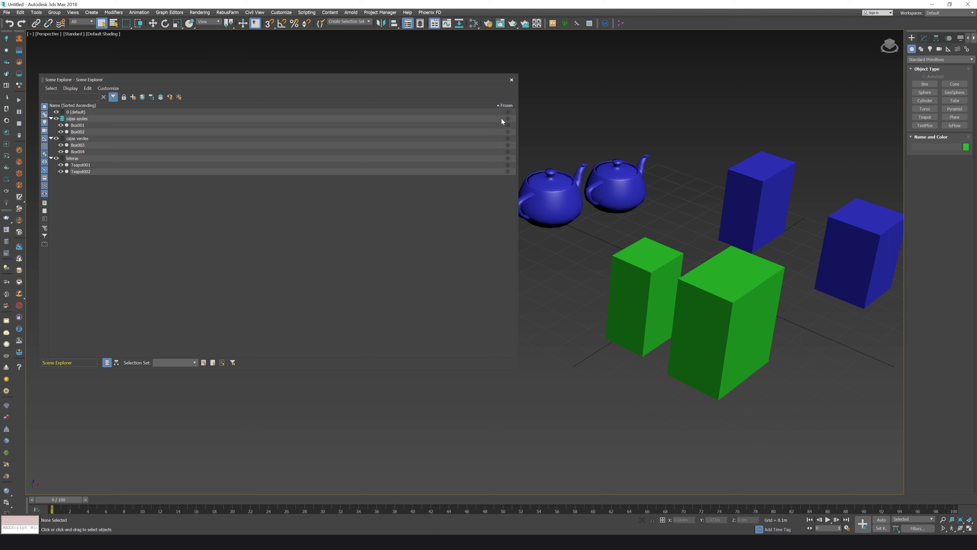
{"action": "left_click", "coordinate": [509, 119]}
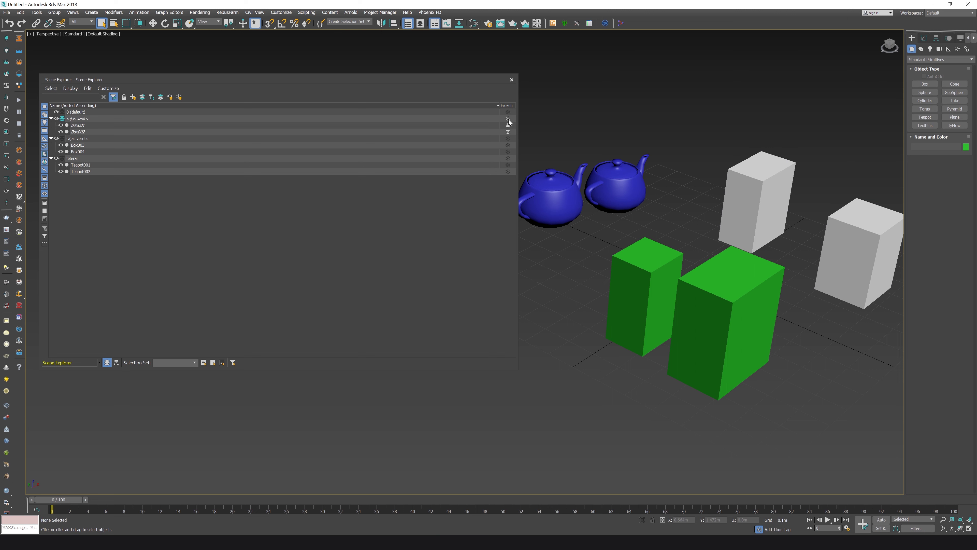
{"action": "middle_click_drag", "start_coordinate": [773, 222], "coordinate": [656, 174]}
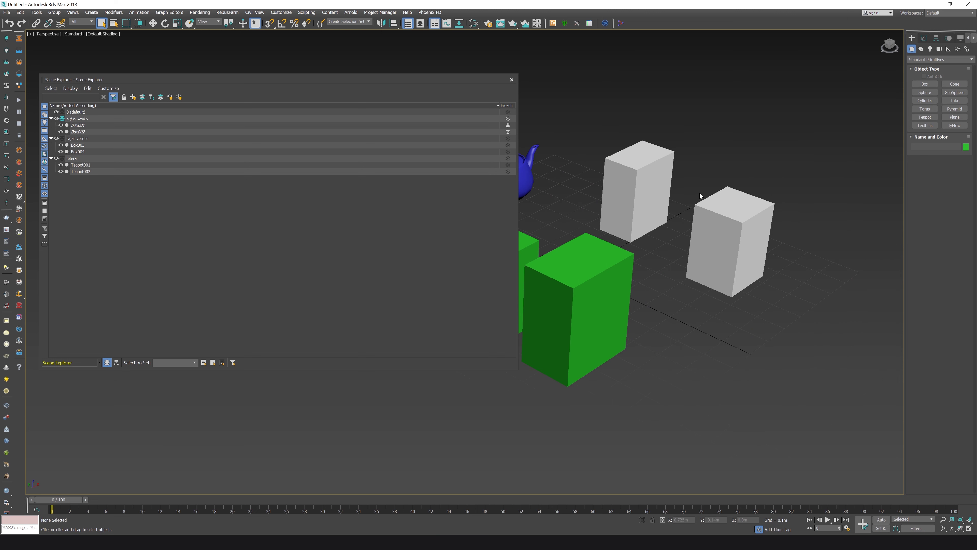
{"action": "left_click", "coordinate": [508, 119]}
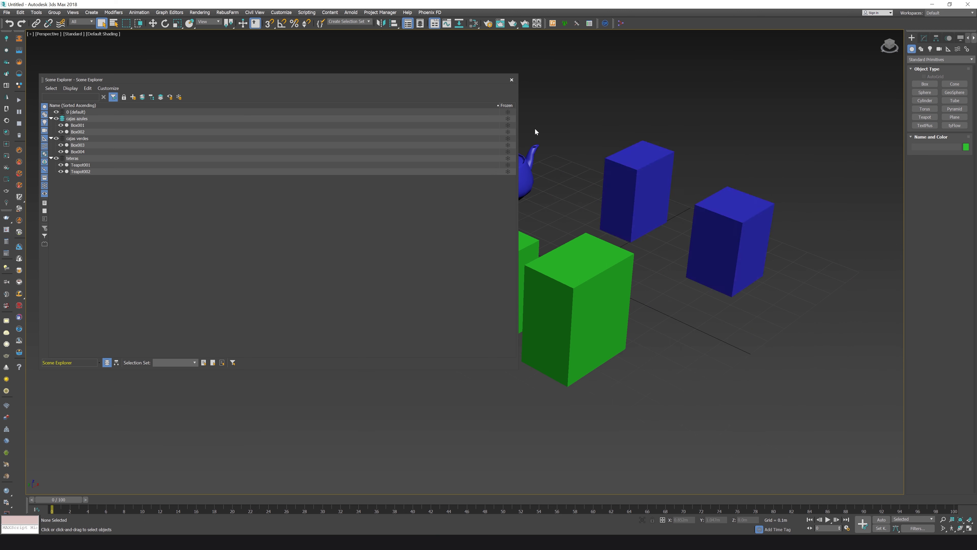
Step: Hide and show Box001 and Box002 individually inside the cajas azules layer, leaving both shown
{"action": "left_click", "coordinate": [61, 125]}
{"action": "left_click", "coordinate": [60, 132]}
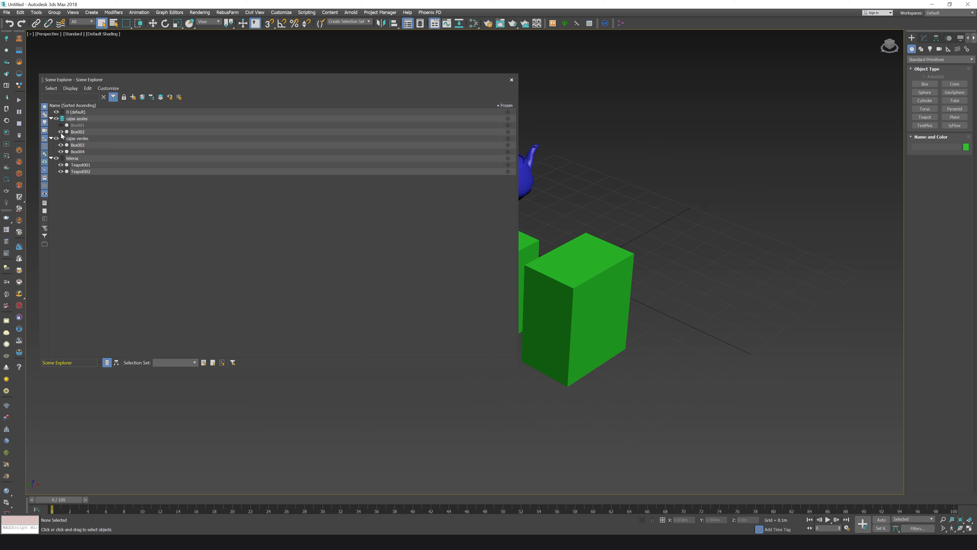
{"action": "left_click", "coordinate": [60, 125]}
{"action": "left_click", "coordinate": [60, 132]}
{"action": "left_click", "coordinate": [60, 125]}
{"action": "left_click", "coordinate": [60, 131]}
{"action": "left_click", "coordinate": [60, 126]}
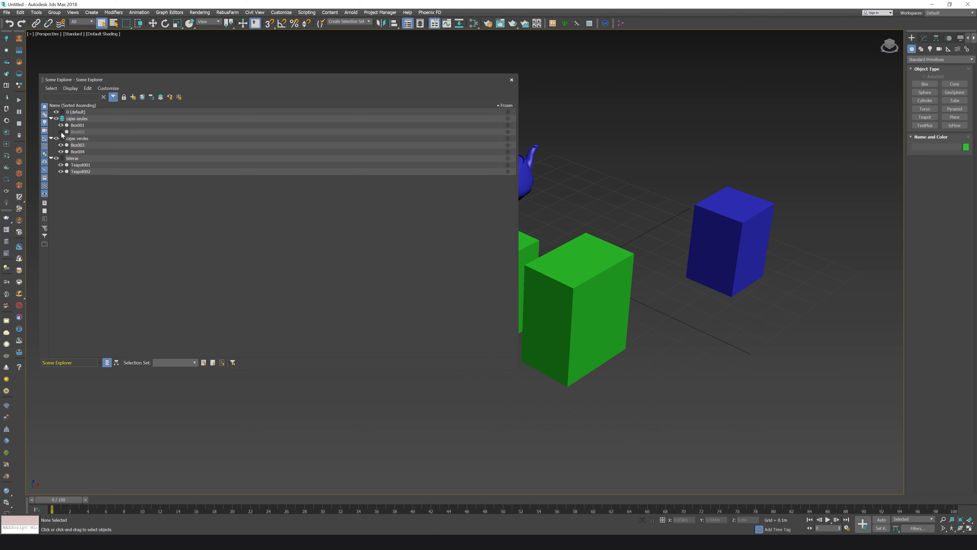
{"action": "left_click", "coordinate": [61, 132]}
Step: Freeze and unfreeze the whole cajas azules layer and its Box001 and Box002 individually
{"action": "left_click", "coordinate": [508, 118]}
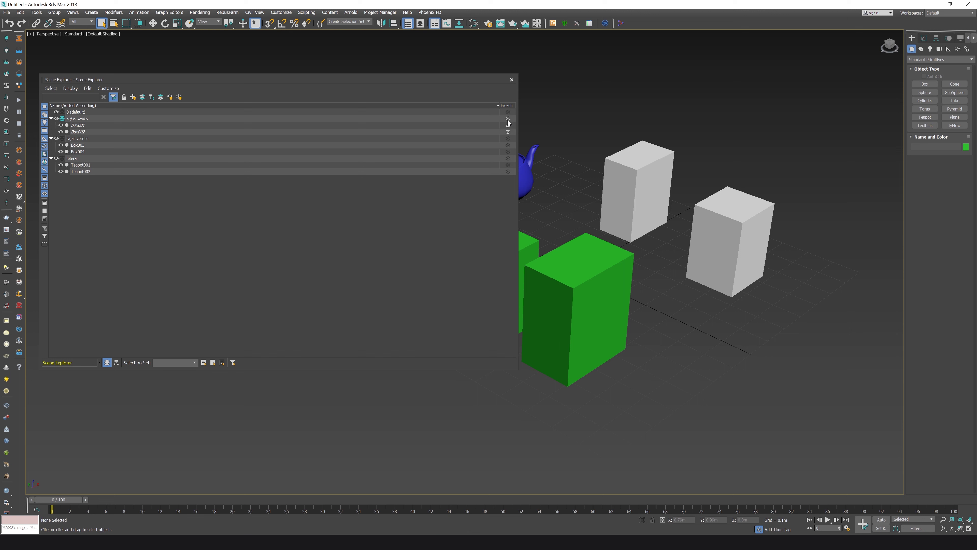
{"action": "left_click", "coordinate": [508, 120]}
{"action": "left_click", "coordinate": [508, 125]}
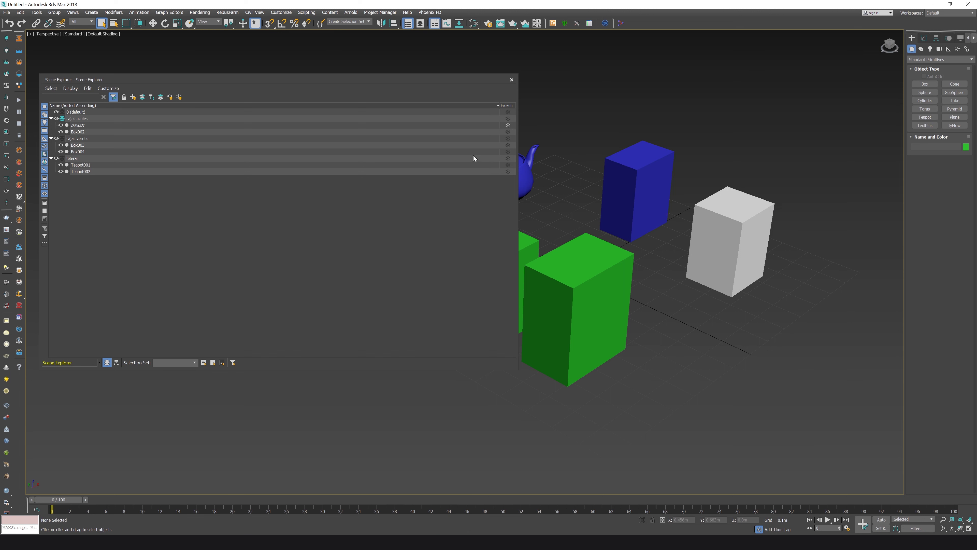
{"action": "left_click", "coordinate": [508, 131]}
{"action": "left_click", "coordinate": [508, 131]}
{"action": "left_click", "coordinate": [507, 125]}
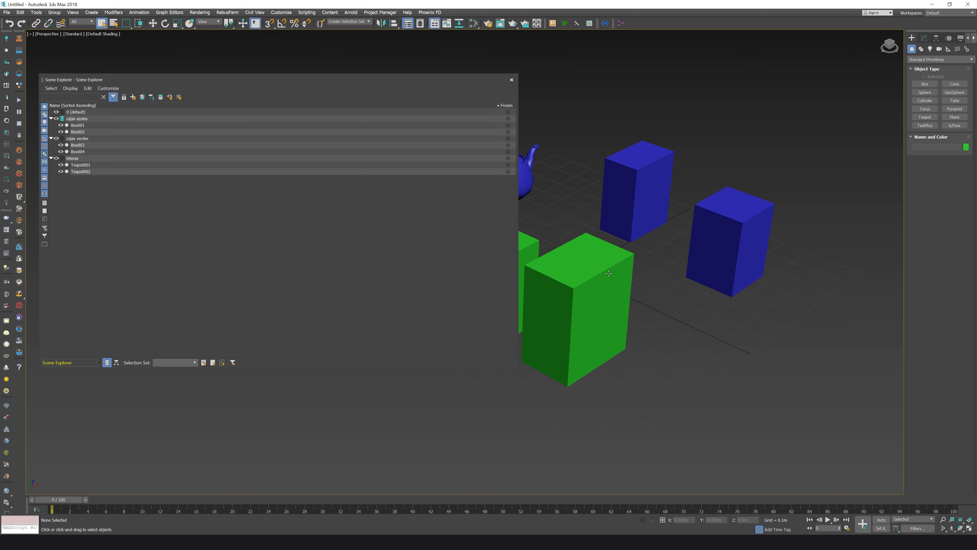
Step: Create a new empty layer and name it "CAJAS"
{"action": "middle_click_drag", "start_coordinate": [635, 269], "coordinate": [661, 277]}
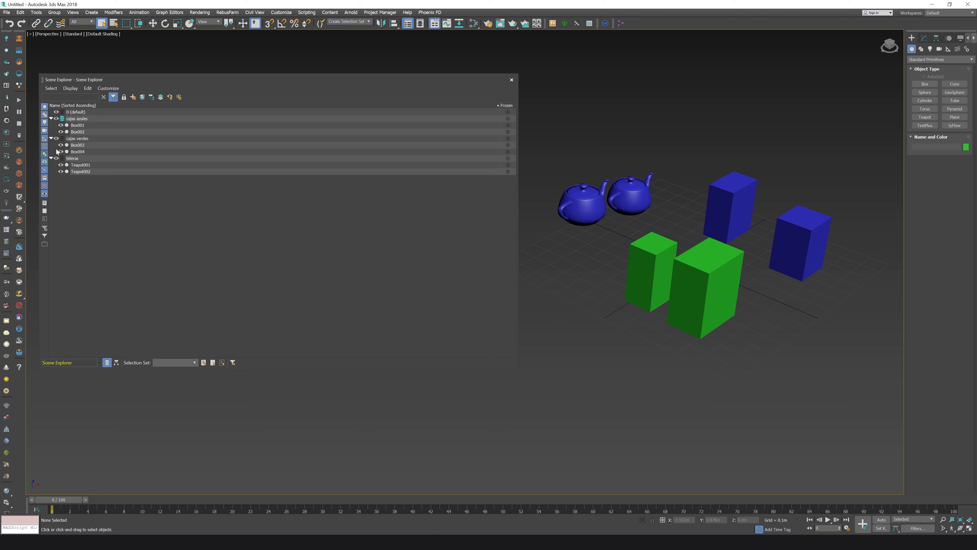
{"action": "left_click", "coordinate": [62, 118]}
{"action": "mouse_move", "coordinate": [266, 79]}
{"action": "left_mouse_down"}
{"action": "mouse_move", "coordinate": [300, 72]}
{"action": "mouse_move", "coordinate": [281, 72]}
{"action": "left_mouse_up"}
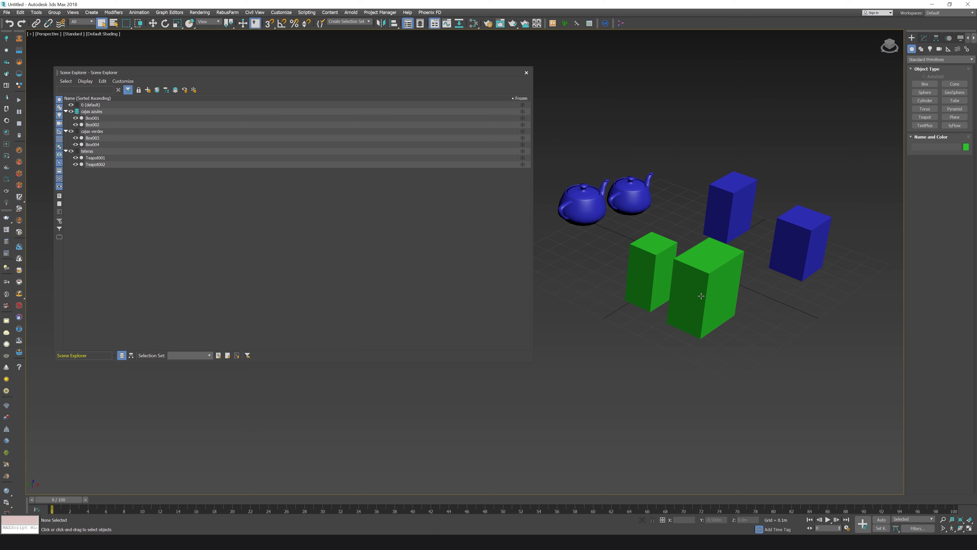
{"action": "left_click", "coordinate": [148, 89]}
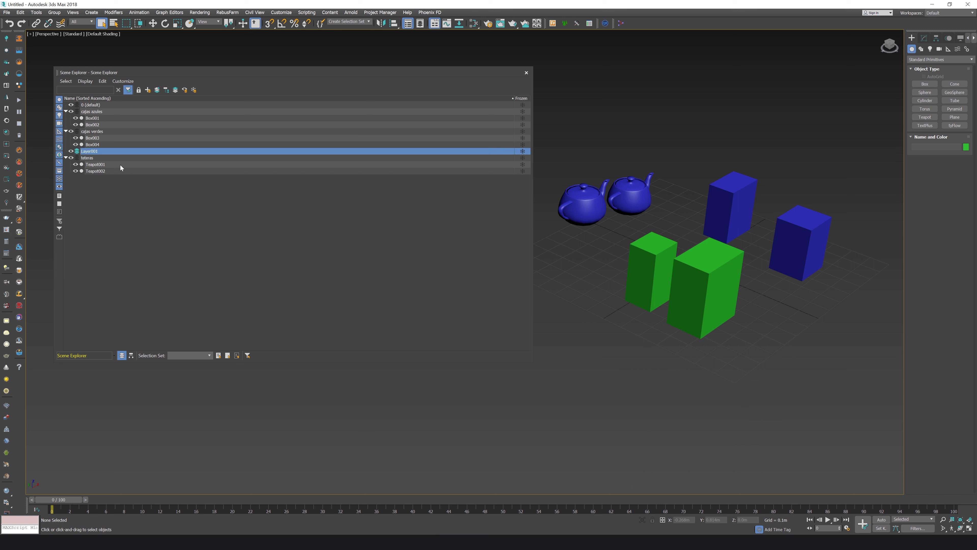
{"action": "left_click", "coordinate": [101, 153]}
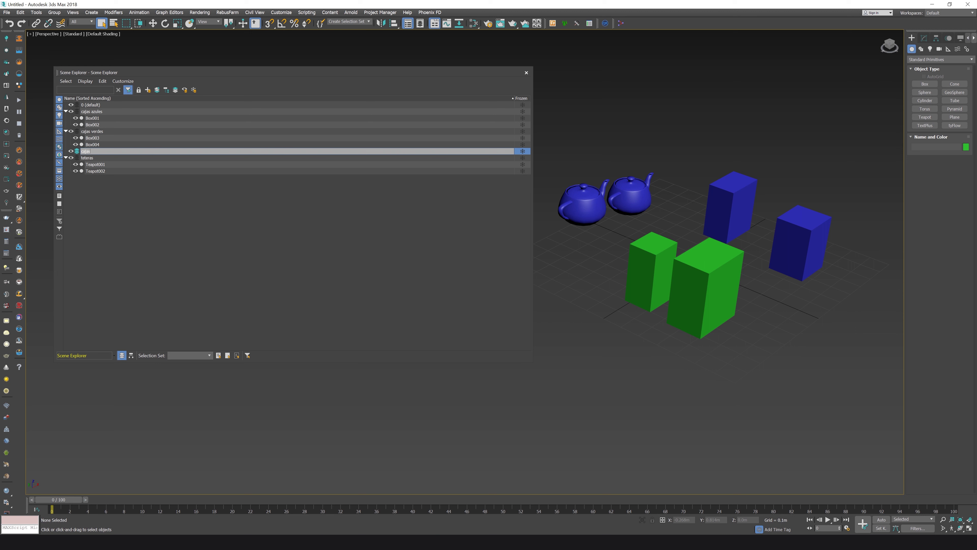
{"action": "left_click", "coordinate": [76, 151]}
{"action": "key", "text": "Caps_Lock"}
{"action": "type", "text": "CAJAS"}
{"action": "left_click", "coordinate": [116, 206]}
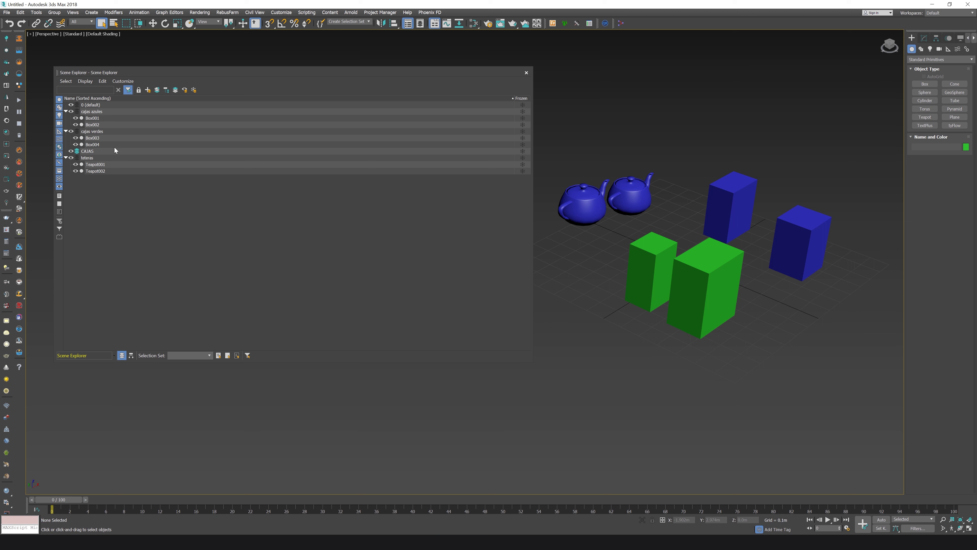
Step: Move the cajas azules and cajas verdes layers together into the CAJAS layer as sublayers
{"action": "left_click", "coordinate": [94, 132]}
{"action": "left_click", "coordinate": [99, 112]}
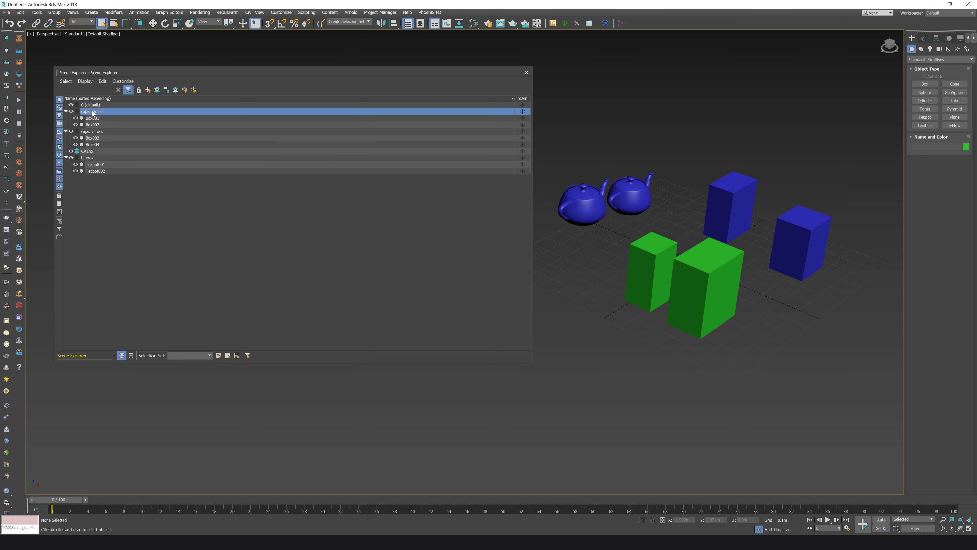
{"action": "left_click", "coordinate": [99, 133], "text": "ctrl"}
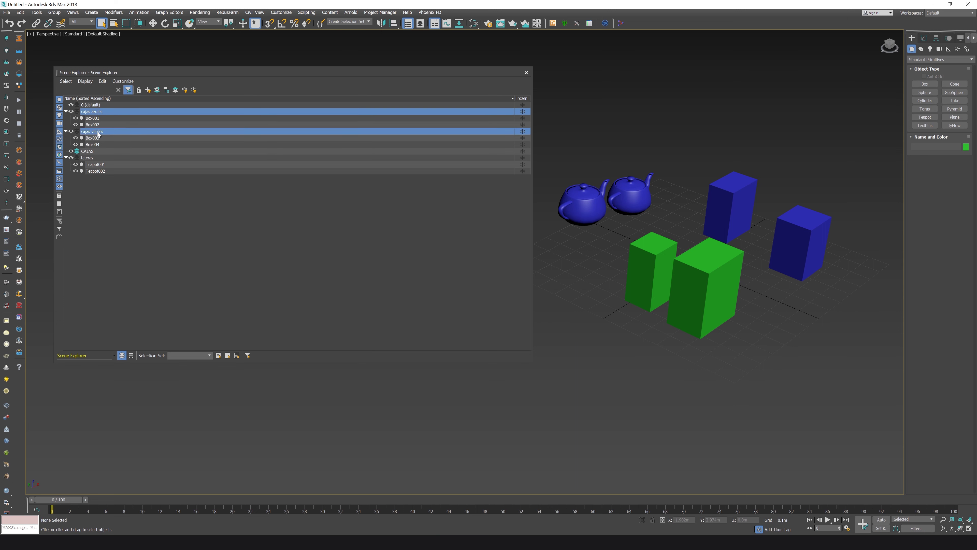
{"action": "left_click", "coordinate": [93, 113]}
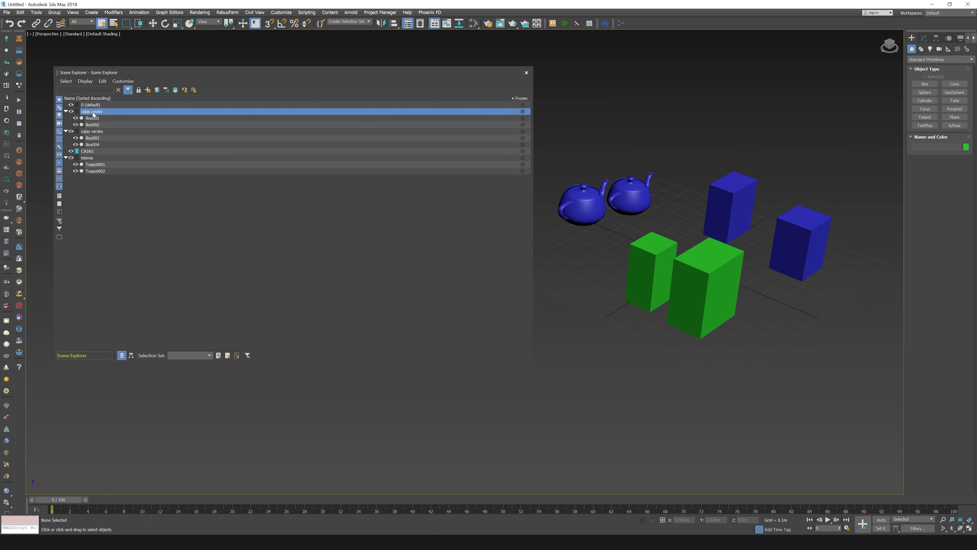
{"action": "left_click", "coordinate": [95, 133], "text": "ctrl"}
{"action": "left_click_drag", "start_coordinate": [95, 113], "coordinate": [92, 152]}
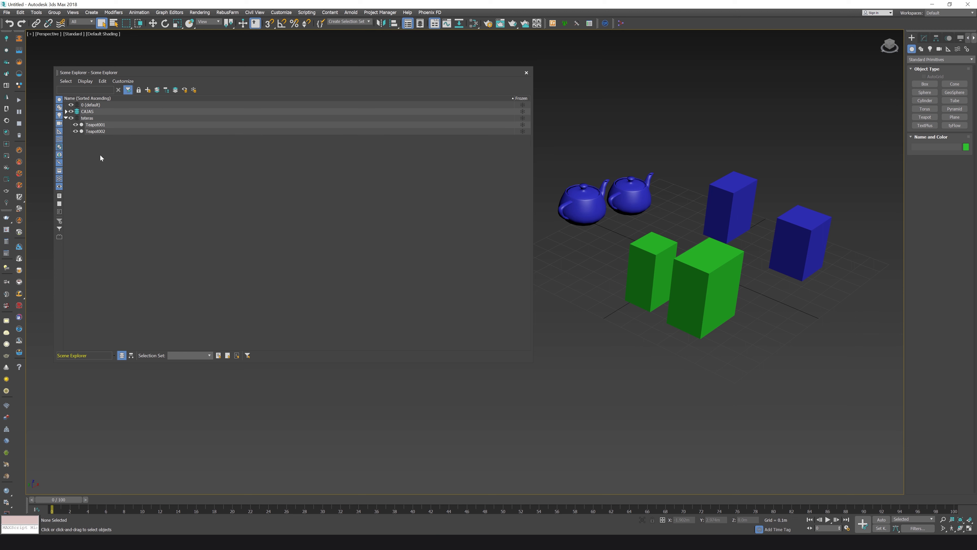
Step: Expand the CAJAS layer and its two sublayers, and collapse and re-expand CAJAS to check the hierarchy
{"action": "left_click", "coordinate": [66, 112]}
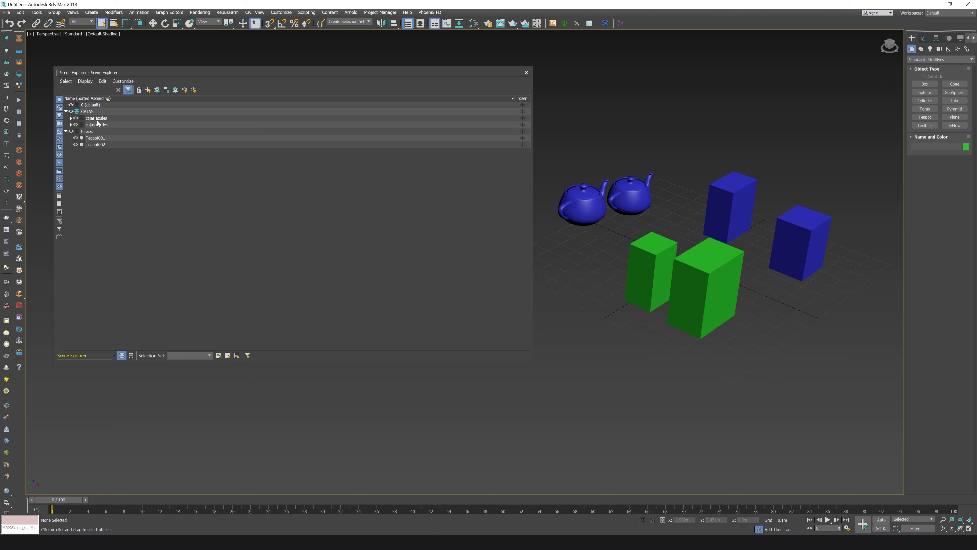
{"action": "left_click", "coordinate": [70, 118]}
{"action": "left_click", "coordinate": [71, 138]}
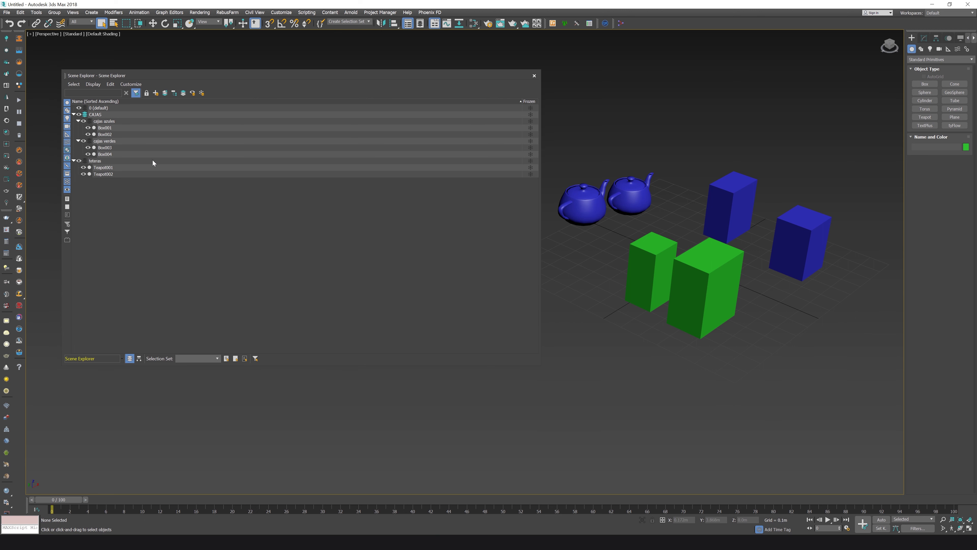
{"action": "left_click", "coordinate": [73, 114]}
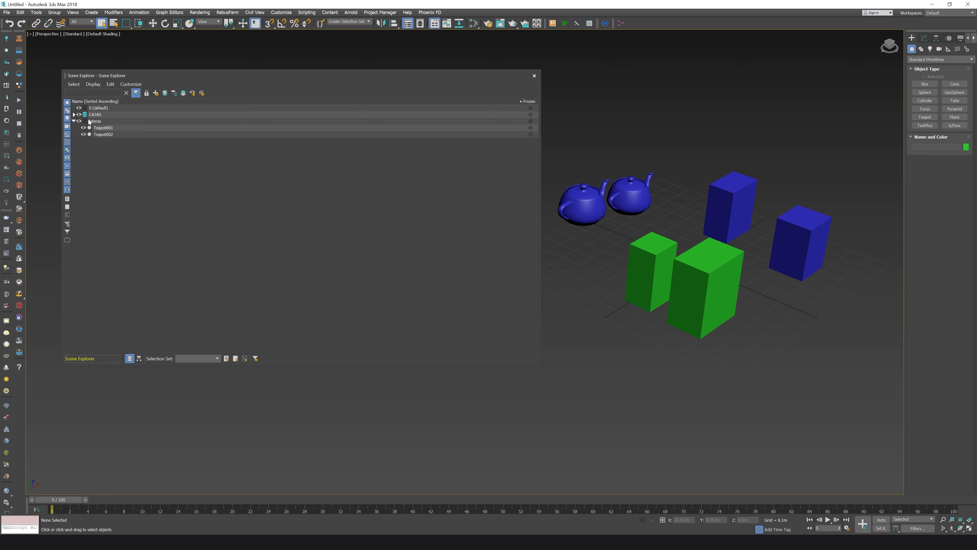
{"action": "left_click", "coordinate": [73, 114]}
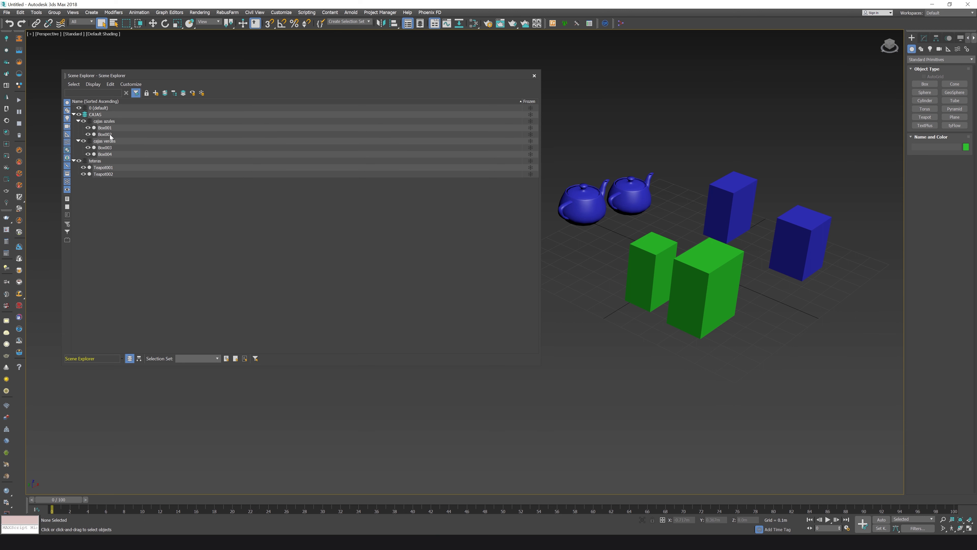
Step: Move Teapot001 and Teapot002 from the teteras layer to the 0 (default) layer and clear the selection
{"action": "left_click", "coordinate": [106, 169]}
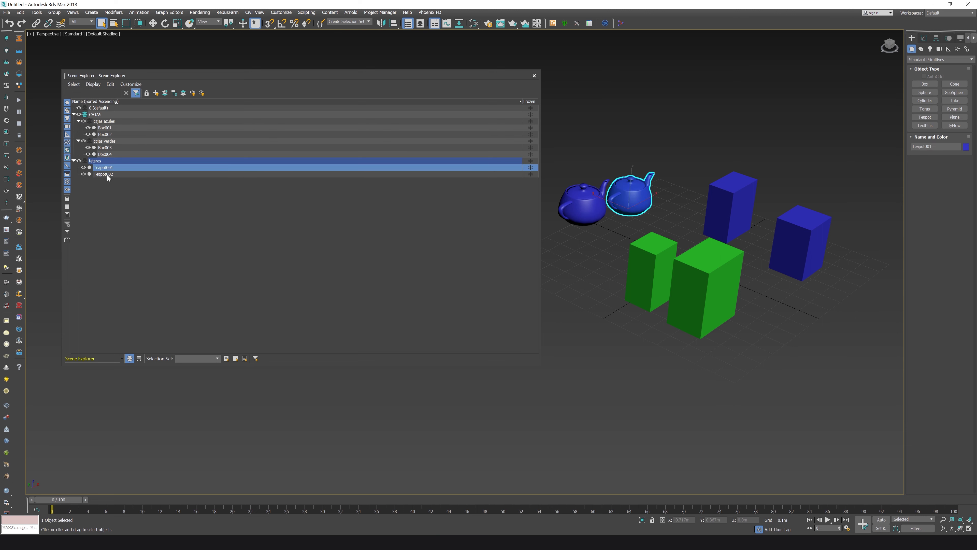
{"action": "left_click", "coordinate": [107, 175]}
{"action": "left_click", "coordinate": [108, 169], "text": "ctrl"}
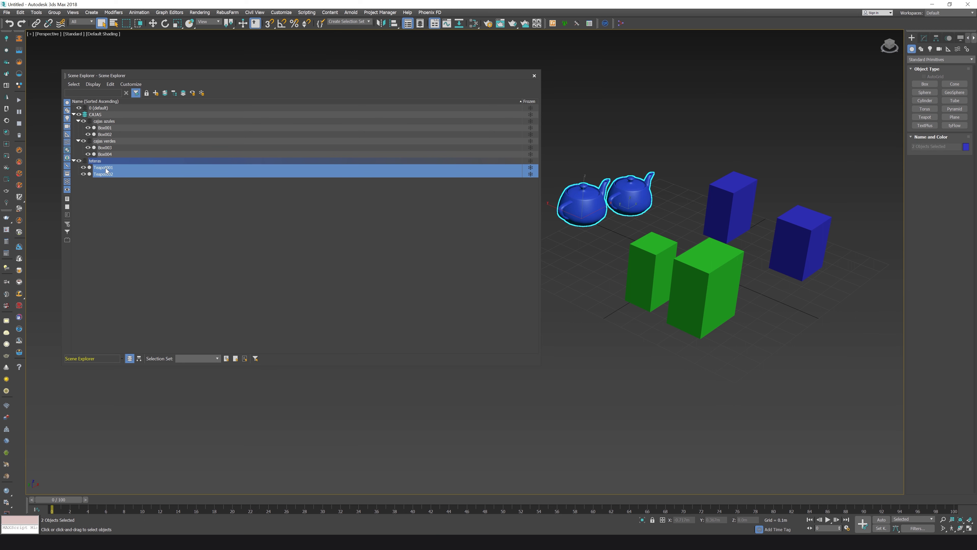
{"action": "left_click_drag", "start_coordinate": [103, 171], "coordinate": [115, 109]}
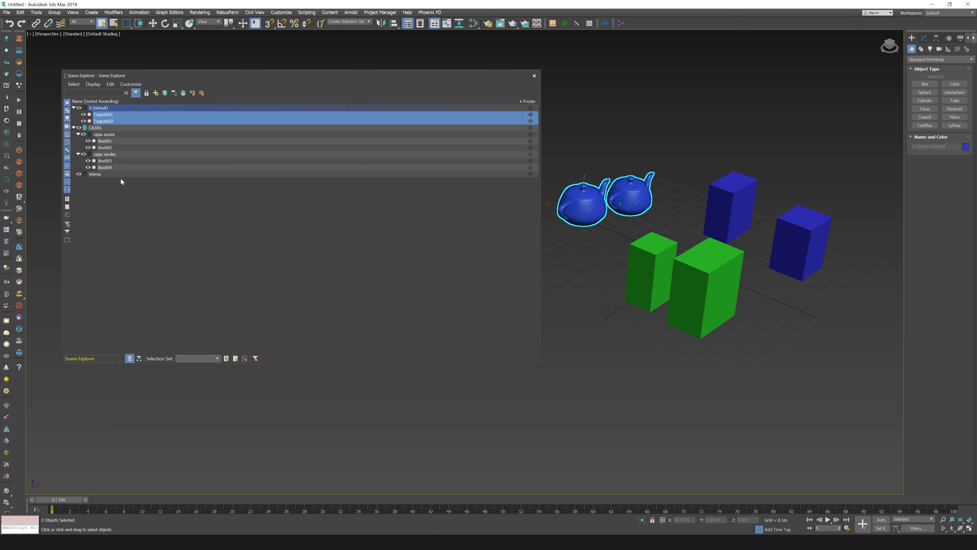
{"action": "left_click", "coordinate": [97, 182]}
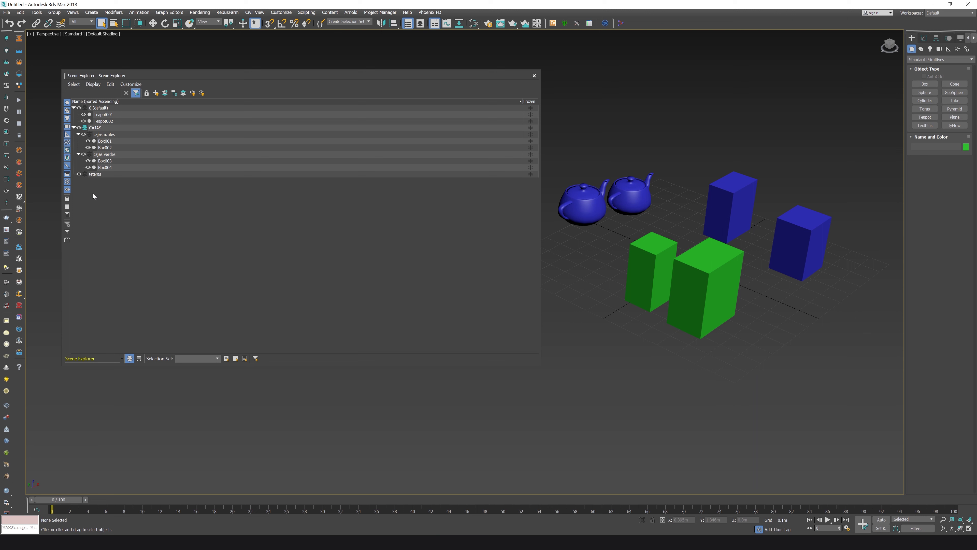
Step: Delete the empty teteras layer with Remove Empty Layers and undo the removal
{"action": "left_click", "coordinate": [95, 174]}
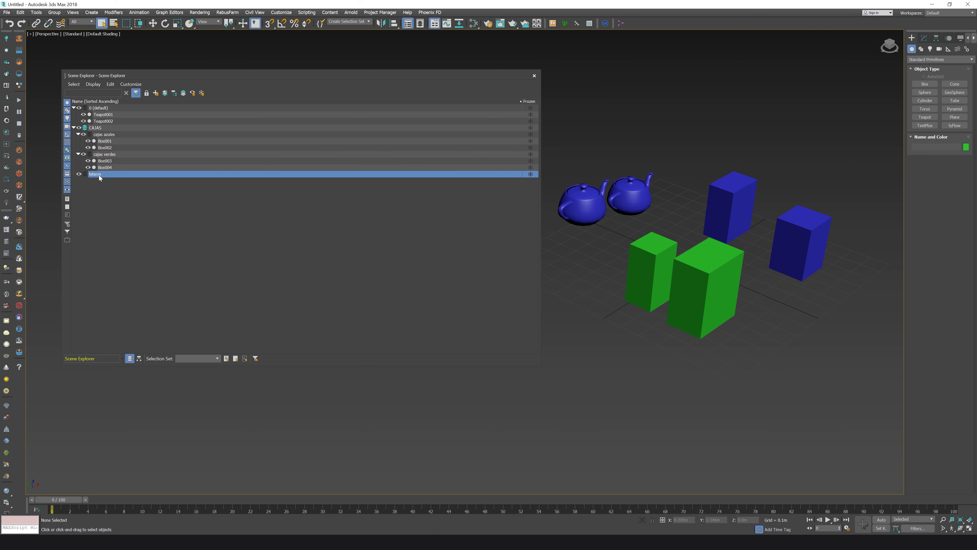
{"action": "right_click", "coordinate": [97, 174]}
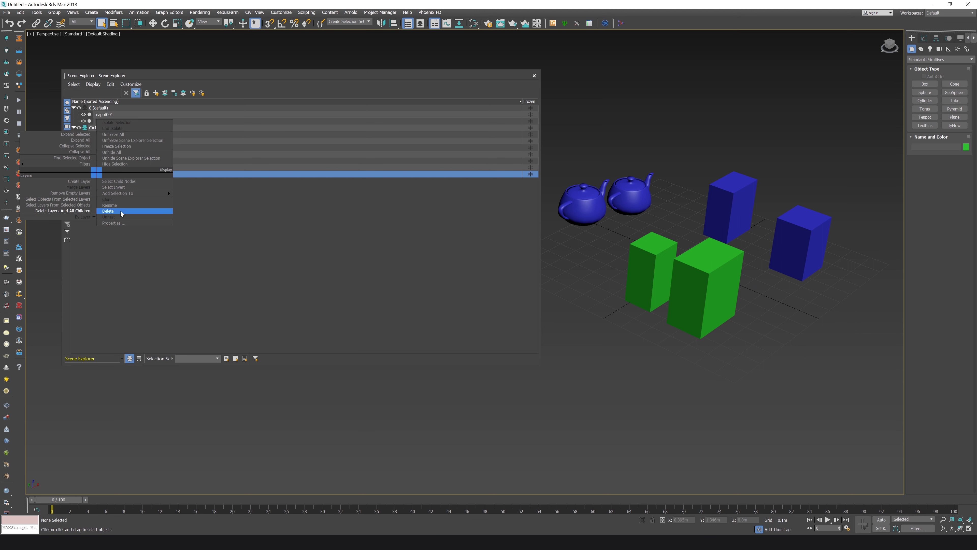
{"action": "right_click", "coordinate": [117, 173]}
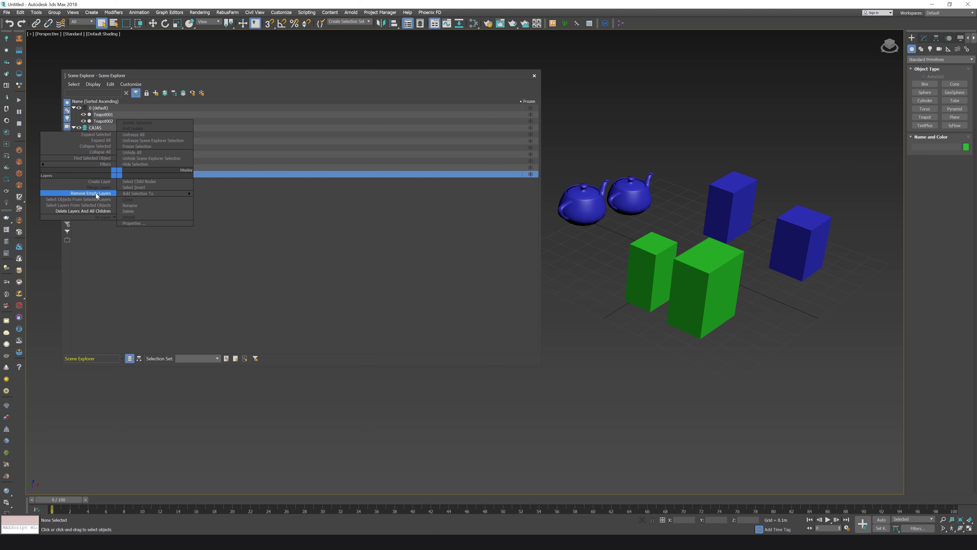
{"action": "left_click", "coordinate": [95, 193]}
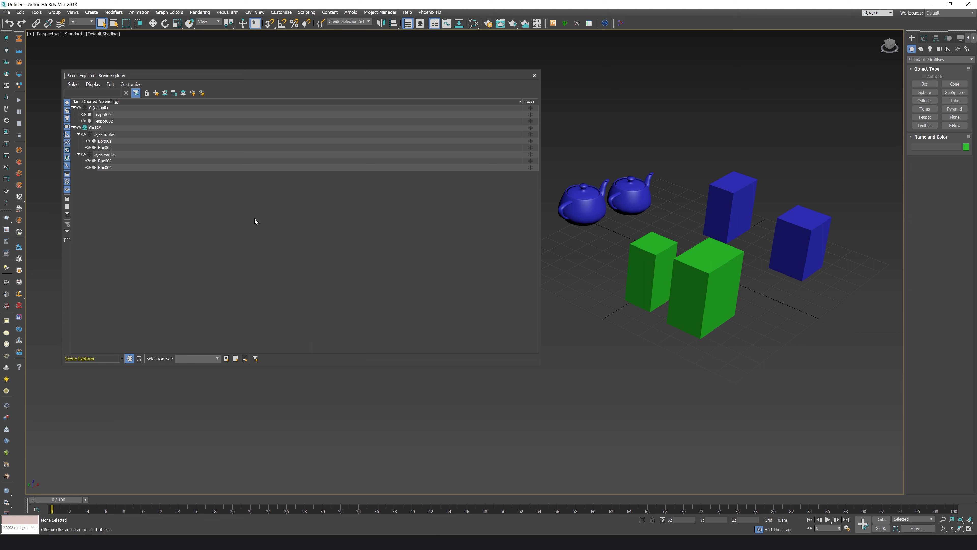
{"action": "key", "text": "ctrl+z"}
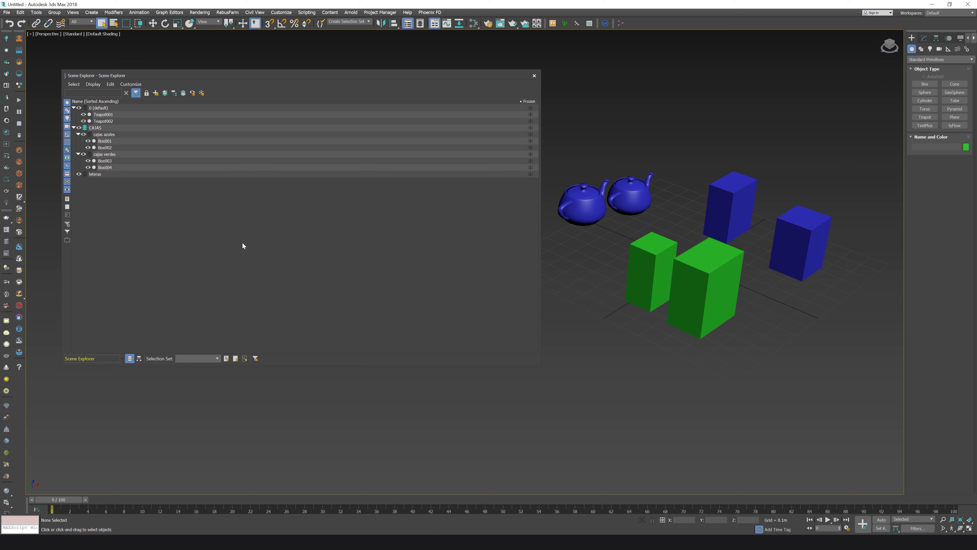
Step: Move Teapot001 and Teapot002 from the 0 (default) layer back into the teteras layer and clear the selection
{"action": "left_click", "coordinate": [111, 122]}
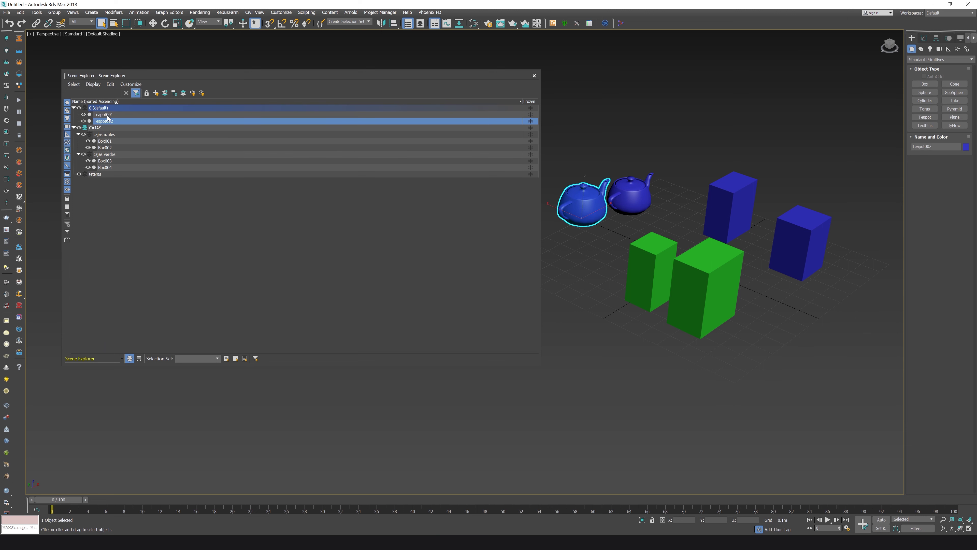
{"action": "left_click", "coordinate": [103, 114]}
{"action": "left_click", "coordinate": [108, 121], "text": "ctrl"}
{"action": "left_click_drag", "start_coordinate": [108, 122], "coordinate": [114, 174]}
{"action": "left_click", "coordinate": [120, 220]}
Step: Delete the teteras layer together with its teapots using Delete Layers And All Children, and undo the deletion
{"action": "left_click", "coordinate": [98, 161]}
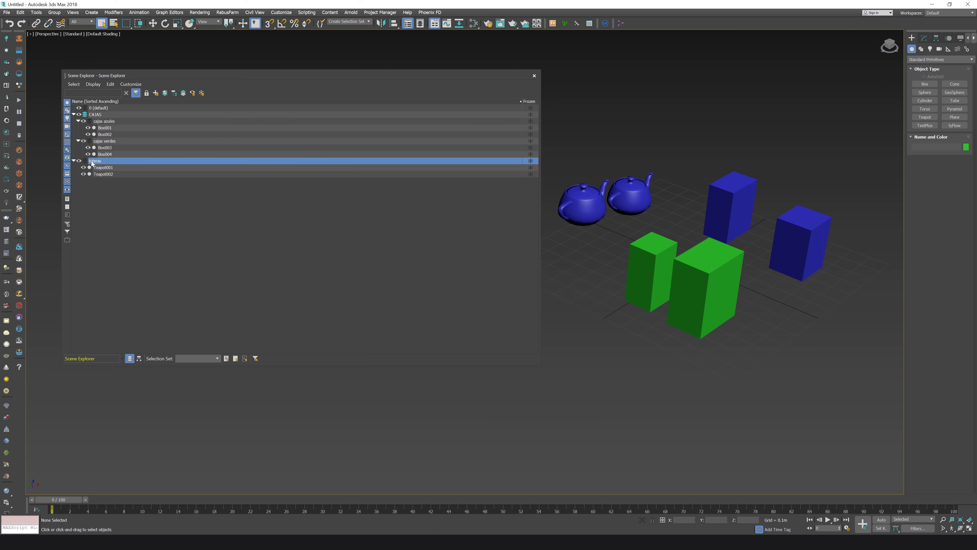
{"action": "right_click", "coordinate": [96, 163]}
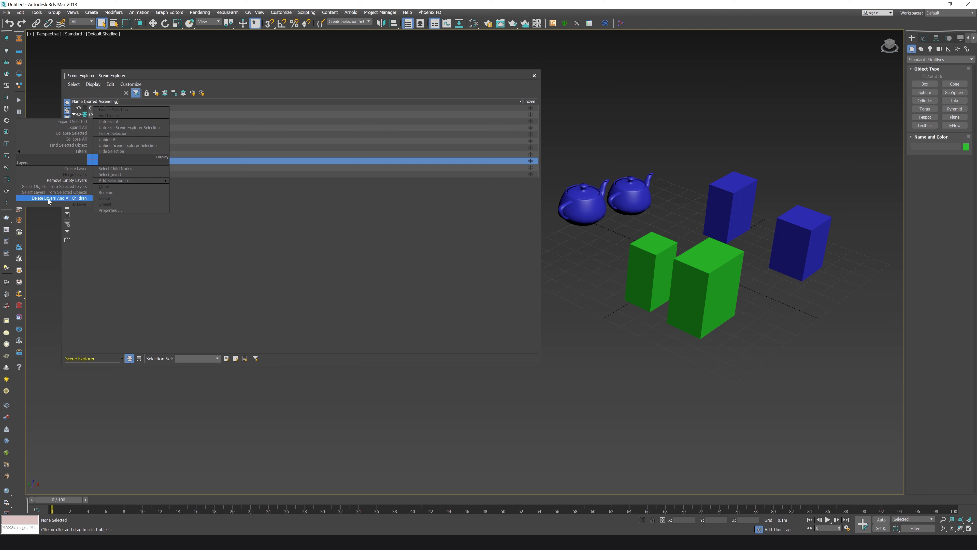
{"action": "left_click", "coordinate": [75, 199]}
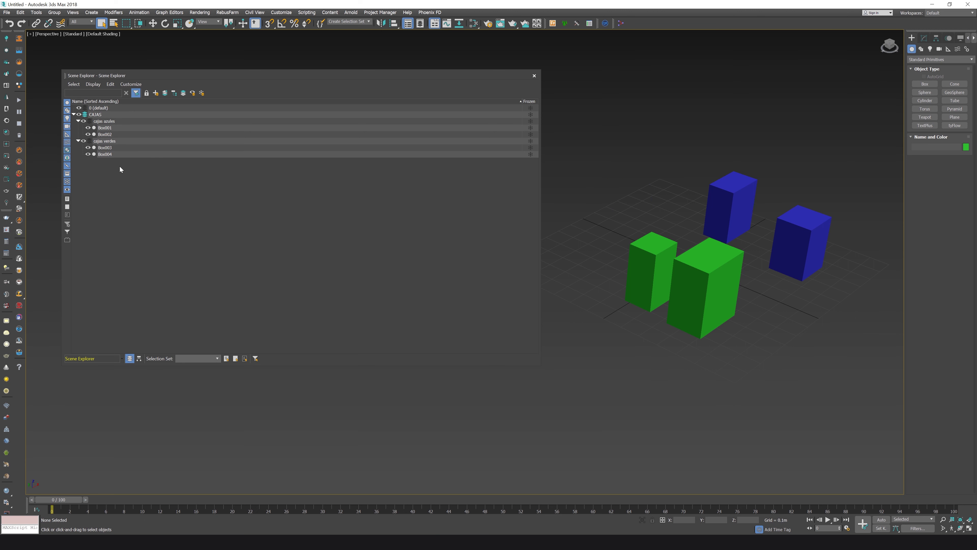
{"action": "scroll", "coordinate": [619, 275], "scroll_direction": "up", "scroll_amount": 2}
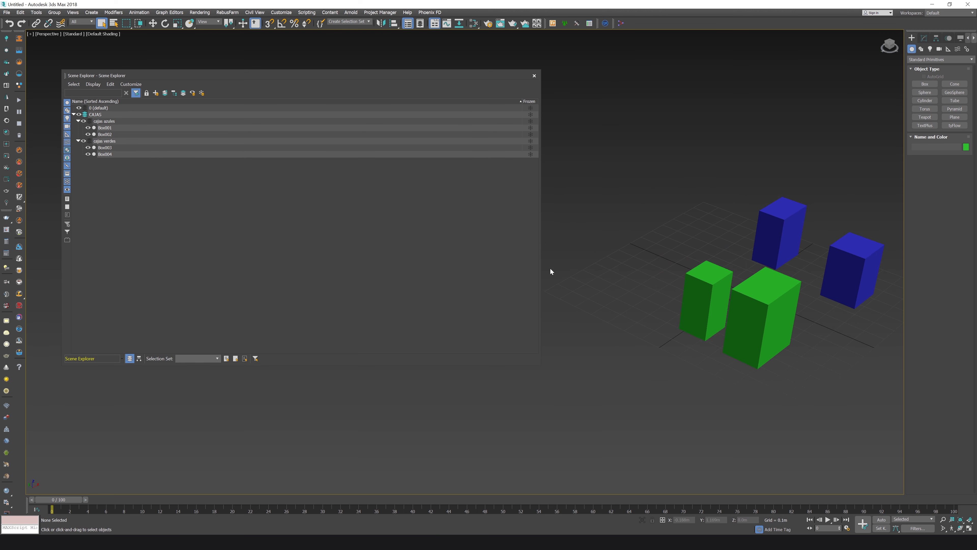
{"action": "key", "text": "ctrl+z"}
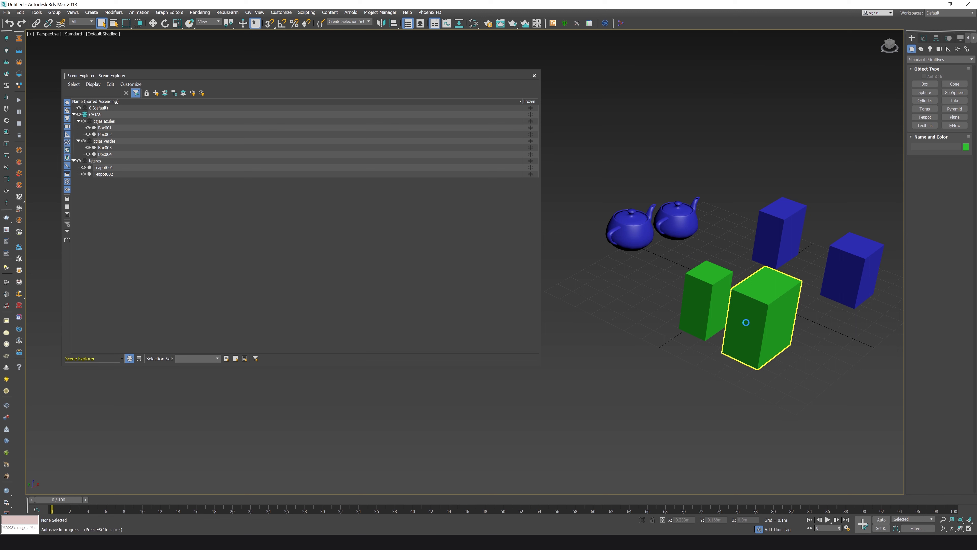
Step: Move the Scene Explorer window aside and pan the perspective view to show both teapots and all four boxes
{"action": "middle_click_drag", "start_coordinate": [740, 287], "coordinate": [657, 300]}
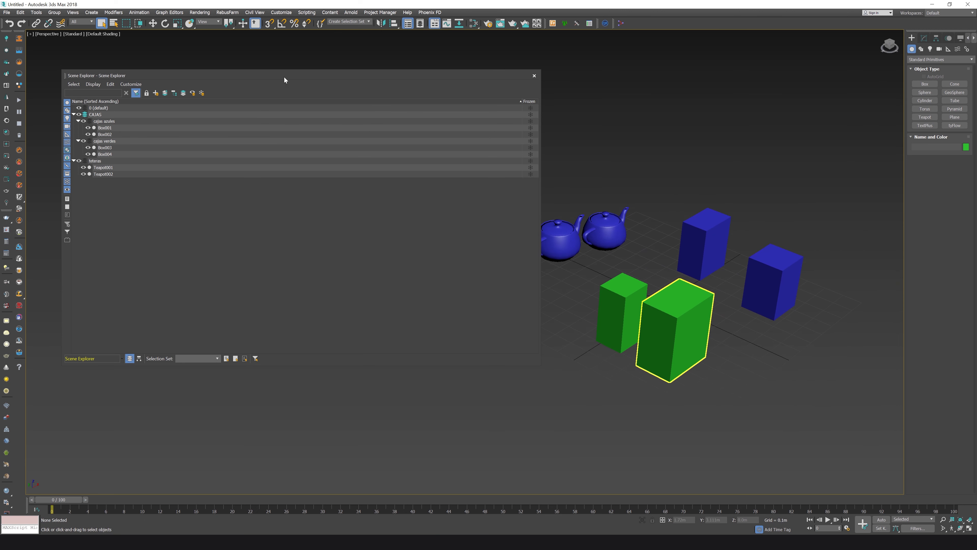
{"action": "left_click_drag", "start_coordinate": [284, 77], "coordinate": [268, 73]}
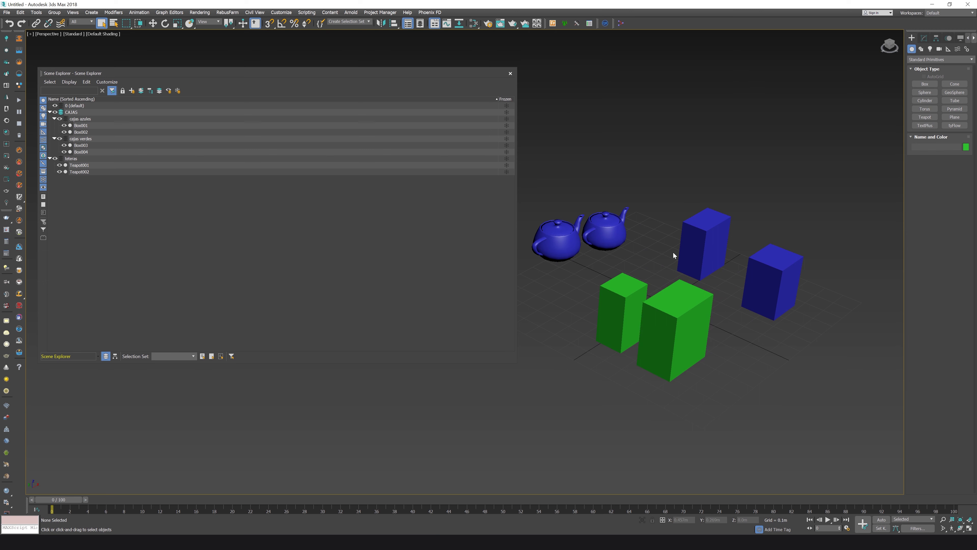
{"action": "middle_click_drag", "start_coordinate": [617, 204], "coordinate": [625, 197]}
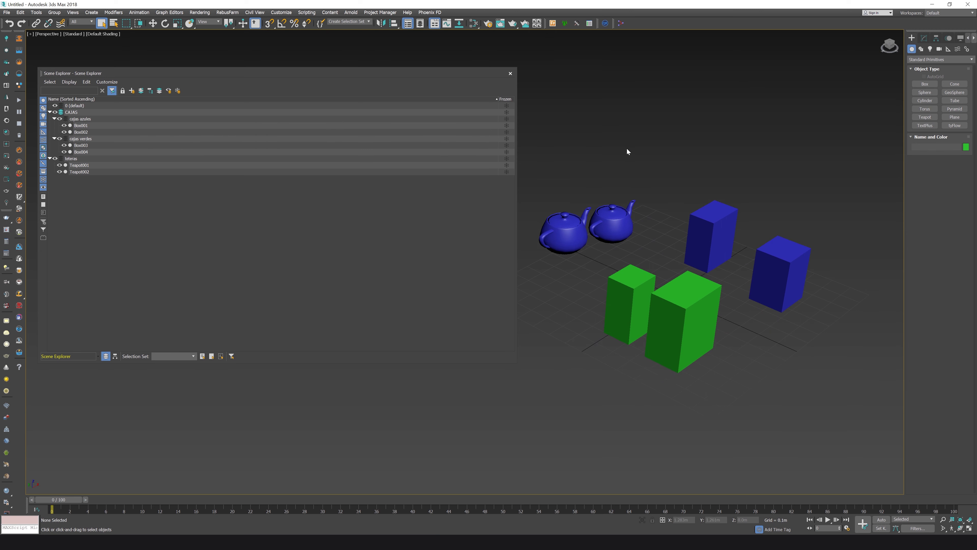